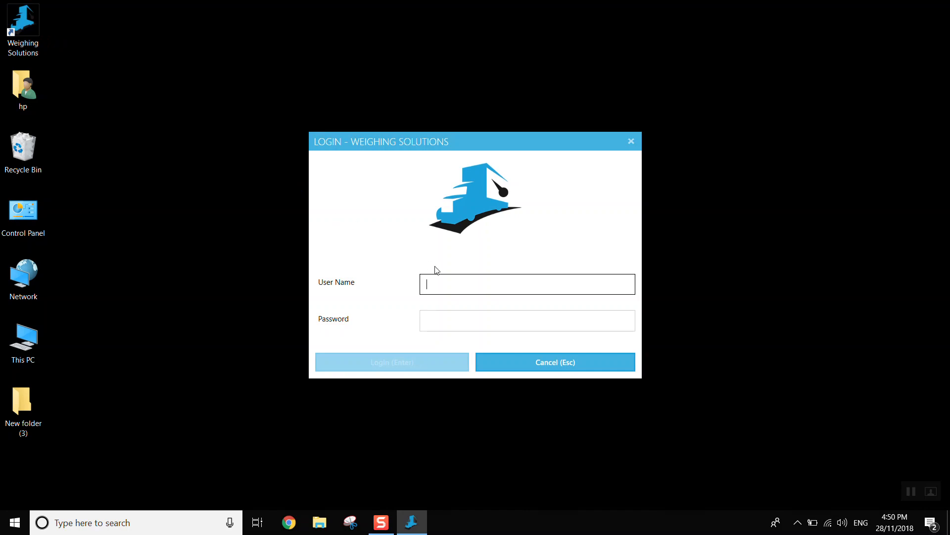
# - Log in with the user name admin and the account password
pyautogui.write('admin')
pyautogui.press('Tab')
pyautogui.write('*****')
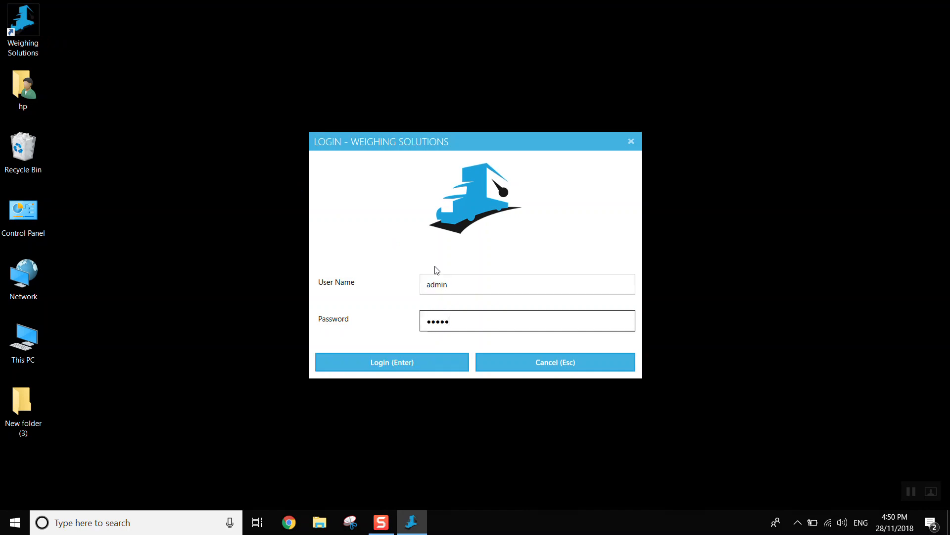
pyautogui.press('Return')
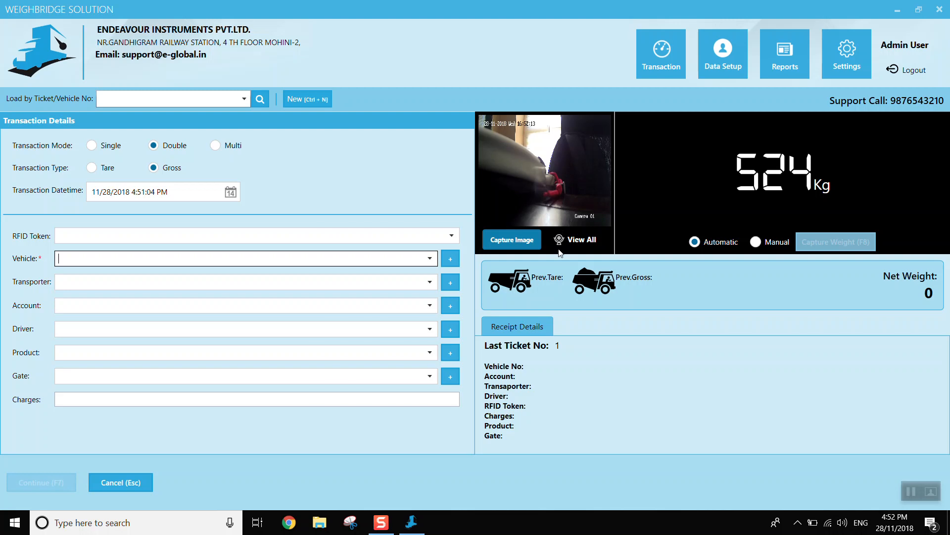
# - View all additional camera feeds from the transaction screen and close the camera overview
pyautogui.click(577, 242)
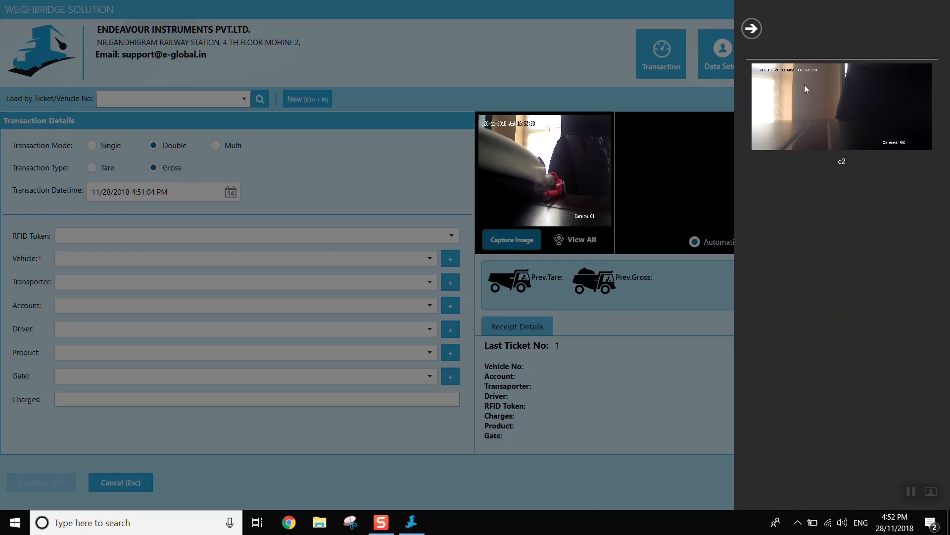
pyautogui.click(751, 28)
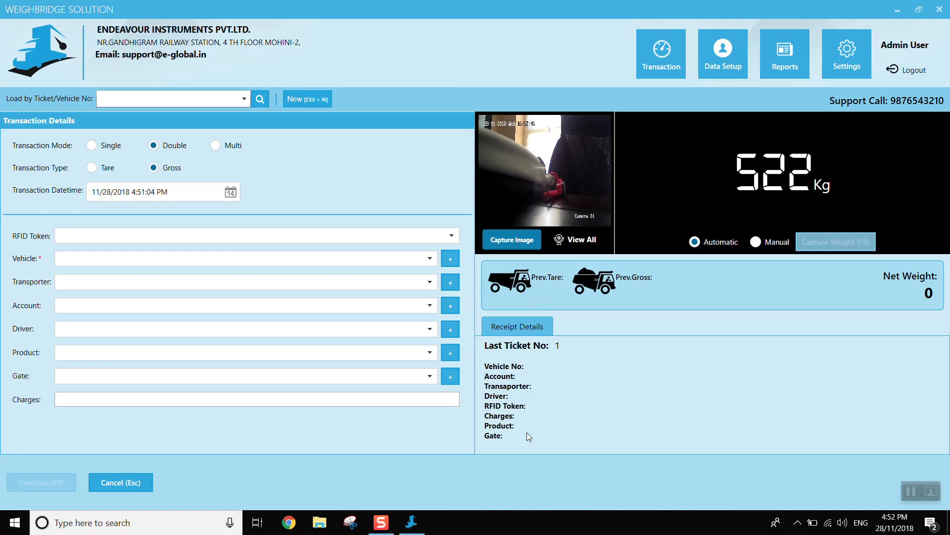
# - Examine the permission set of a new user role in User Role Management, and return to Data Setup without saving
pyautogui.click(724, 48)
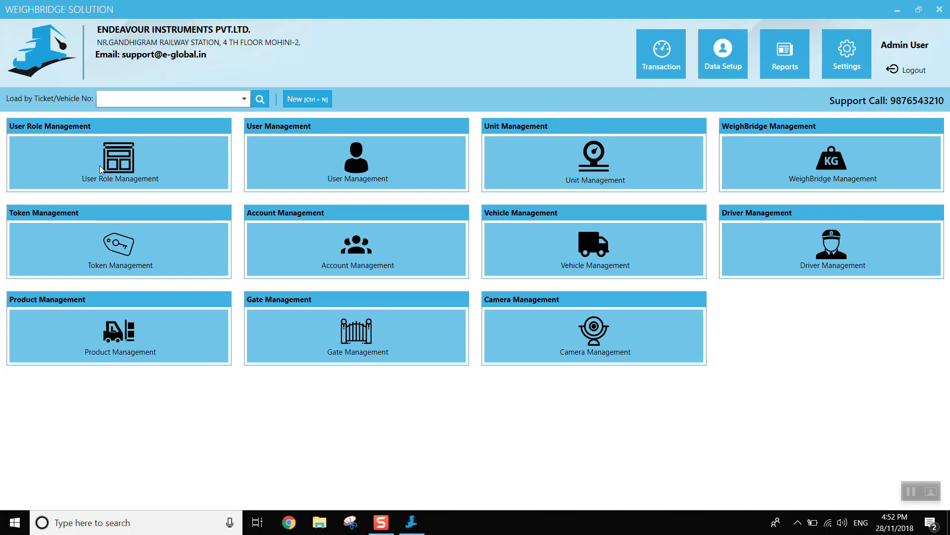
pyautogui.click(132, 151)
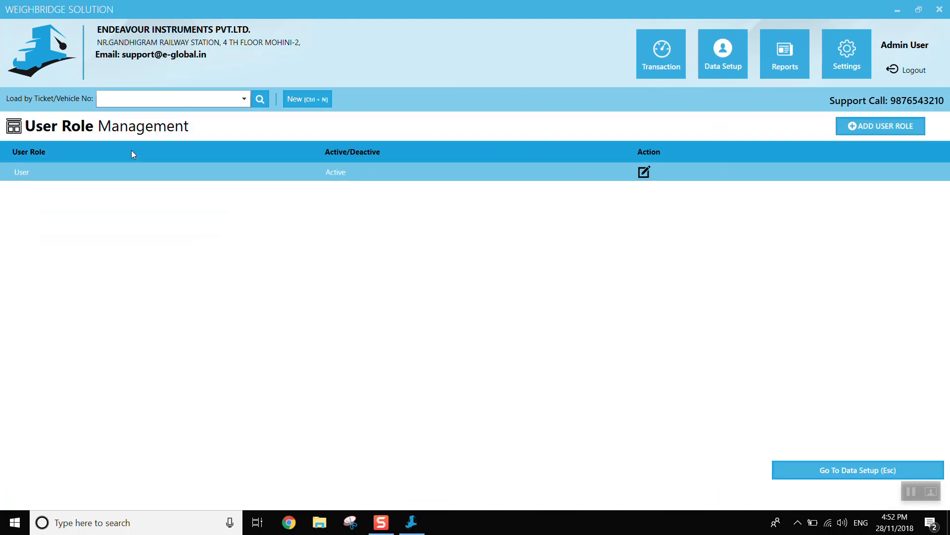
pyautogui.click(879, 130)
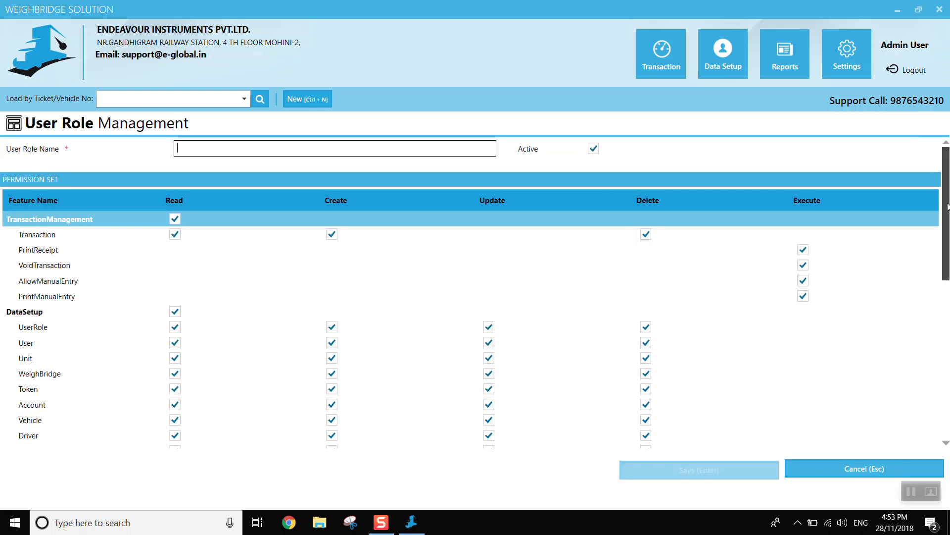
pyautogui.moveTo(948, 207); pyautogui.dragTo(948, 345)
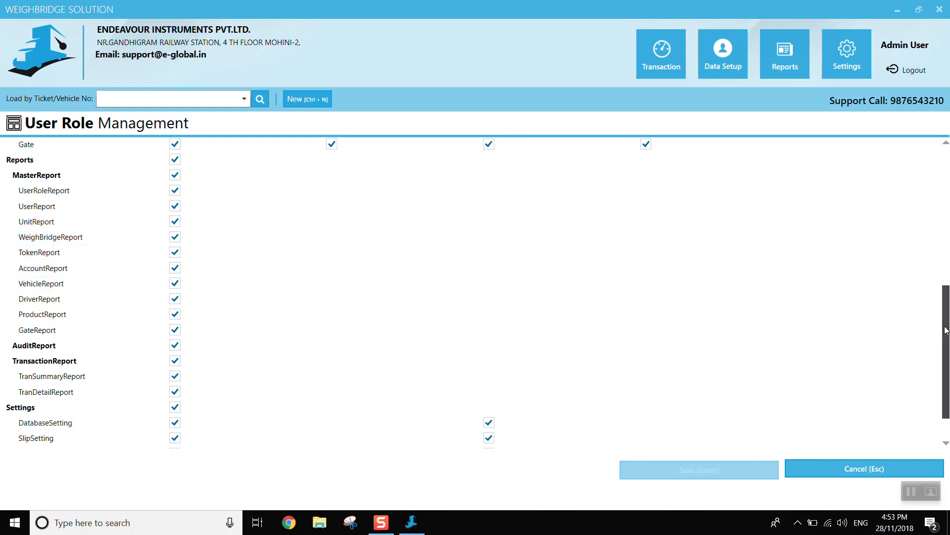
pyautogui.scroll(-1, 948, 364)
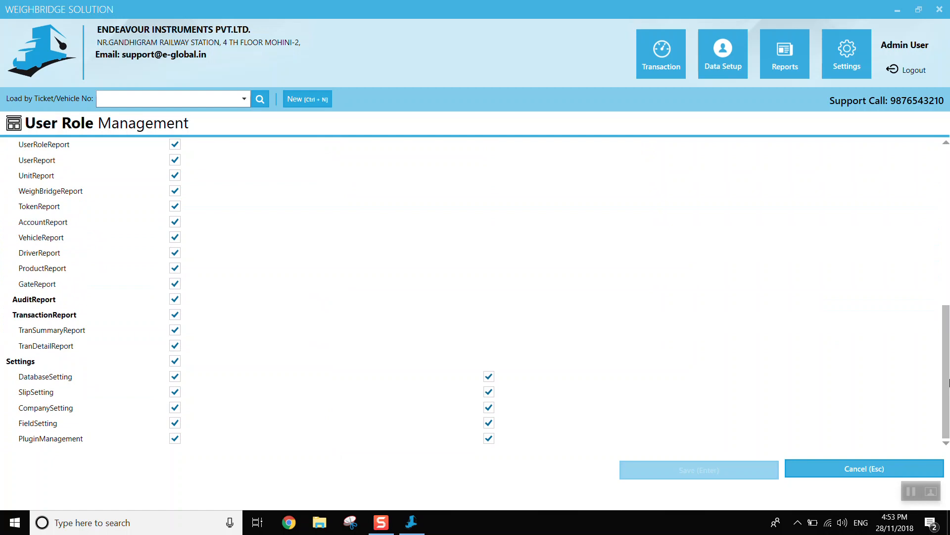
pyautogui.click(895, 465)
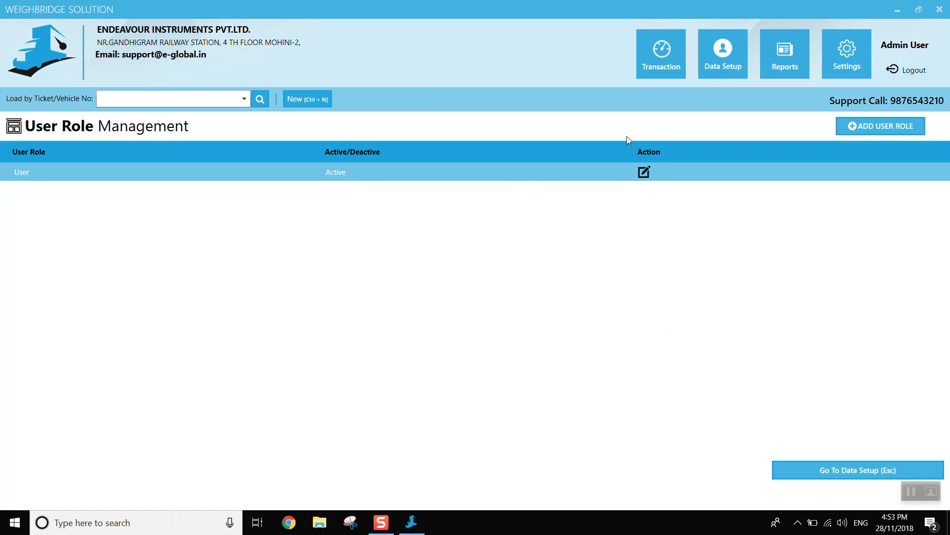
pyautogui.press('Escape')
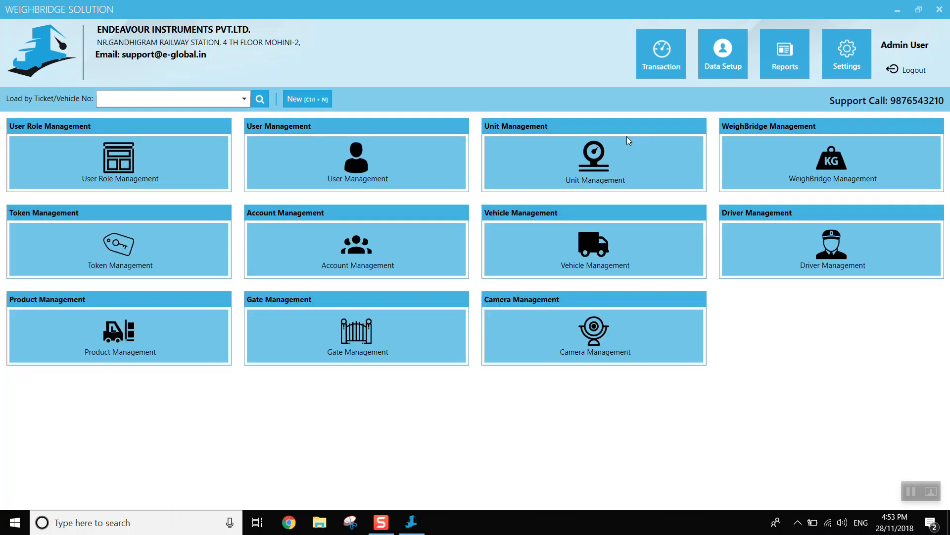
# - Review the admin account's details and available user roles in User Management, and return to Data Setup without changes
pyautogui.click(361, 160)
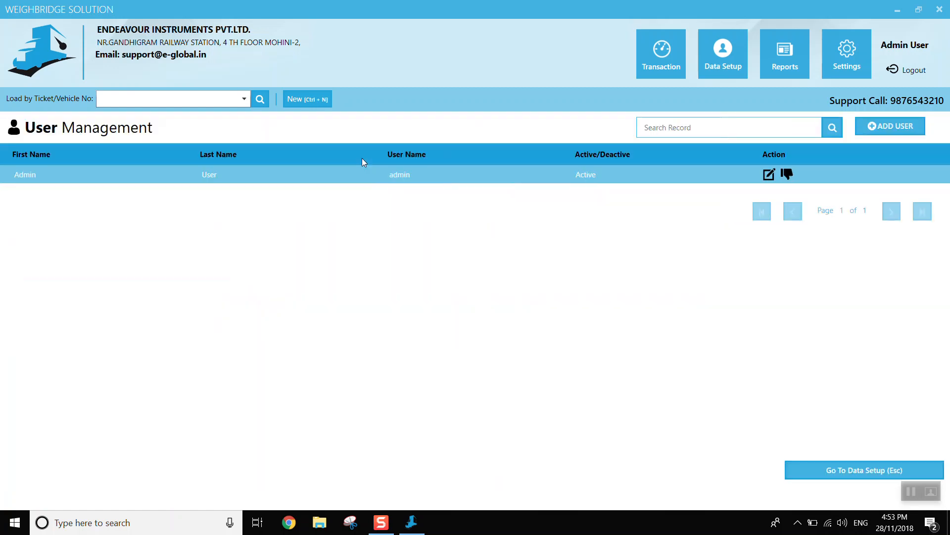
pyautogui.click(769, 176)
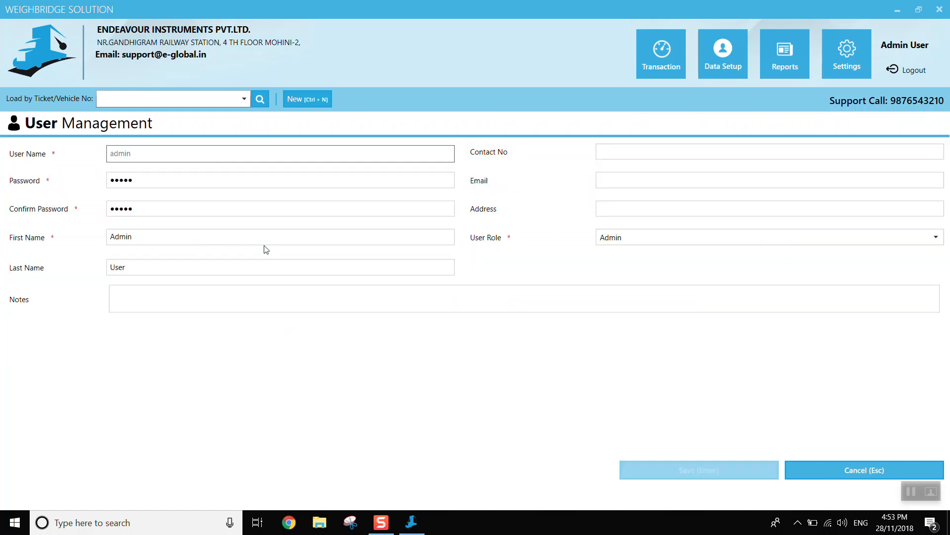
pyautogui.click(679, 231)
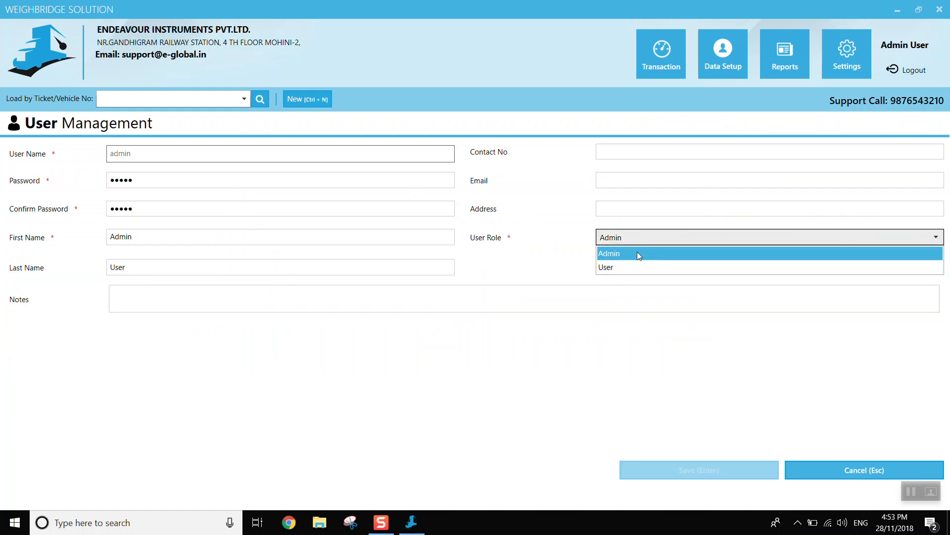
pyautogui.click(631, 284)
pyautogui.press('Escape')
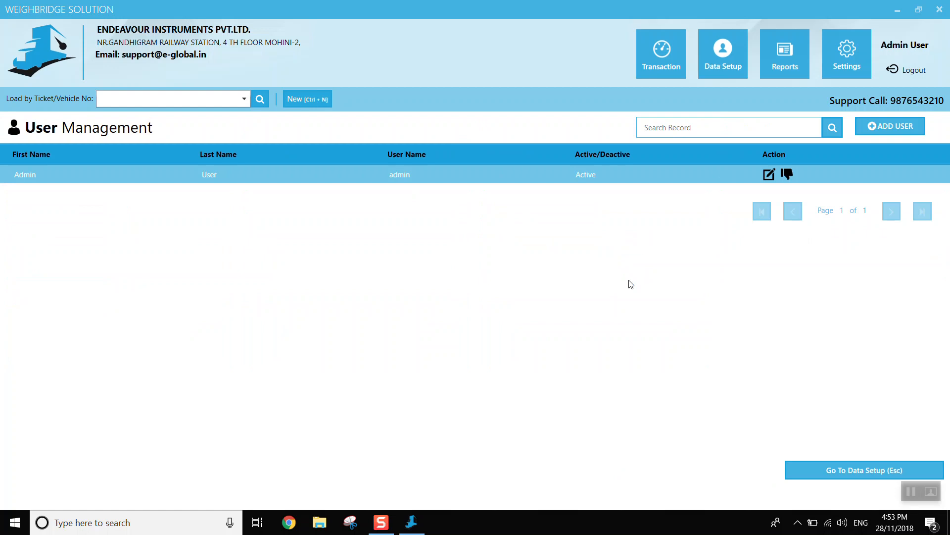
pyautogui.press('Escape')
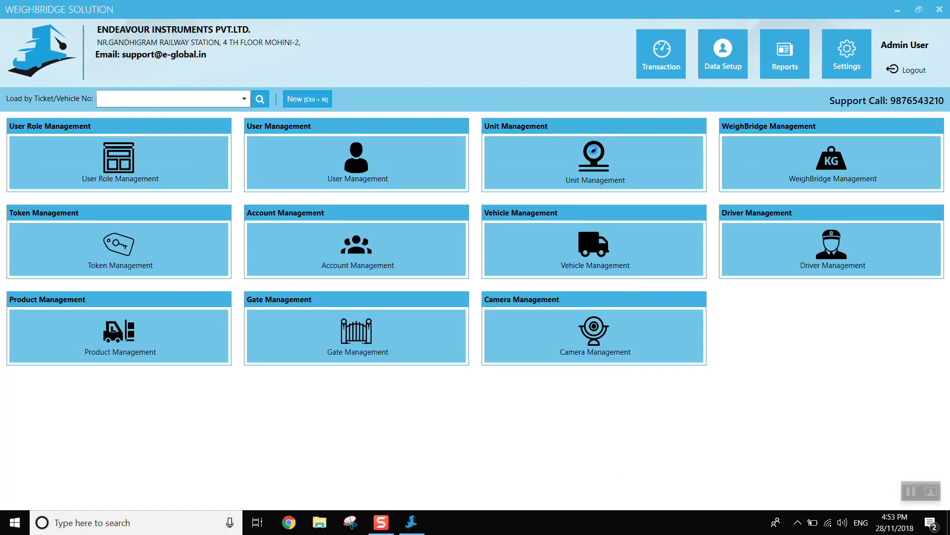
# - Open the Scale1 weighbridge record for editing and change its scale name to Weighbridge1
pyautogui.click(593, 151)
pyautogui.click(845, 162)
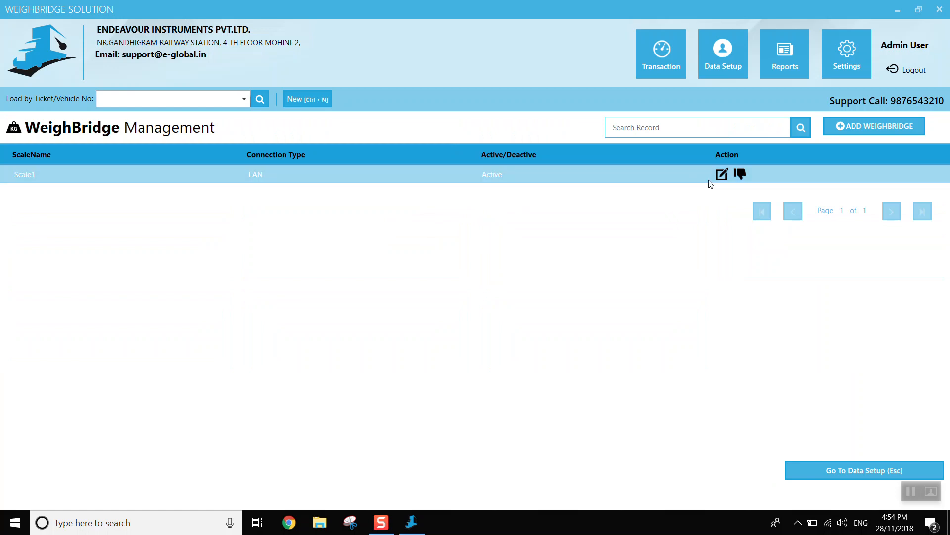
pyautogui.click(722, 175)
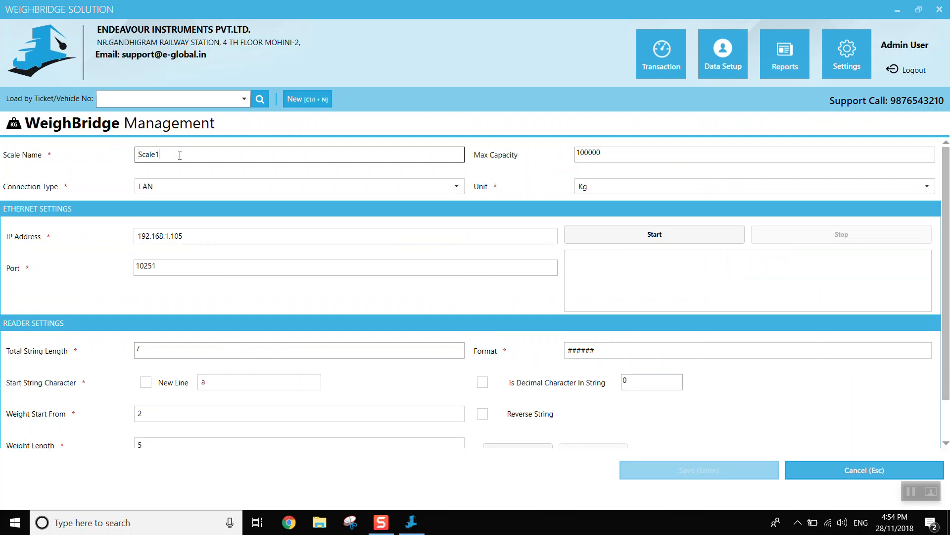
pyautogui.press('BackSpace')
pyautogui.press('BackSpace')
pyautogui.press('BackSpace')
pyautogui.press('BackSpace')
pyautogui.press('BackSpace')
pyautogui.press('BackSpace')
pyautogui.write('Weighbridge1')
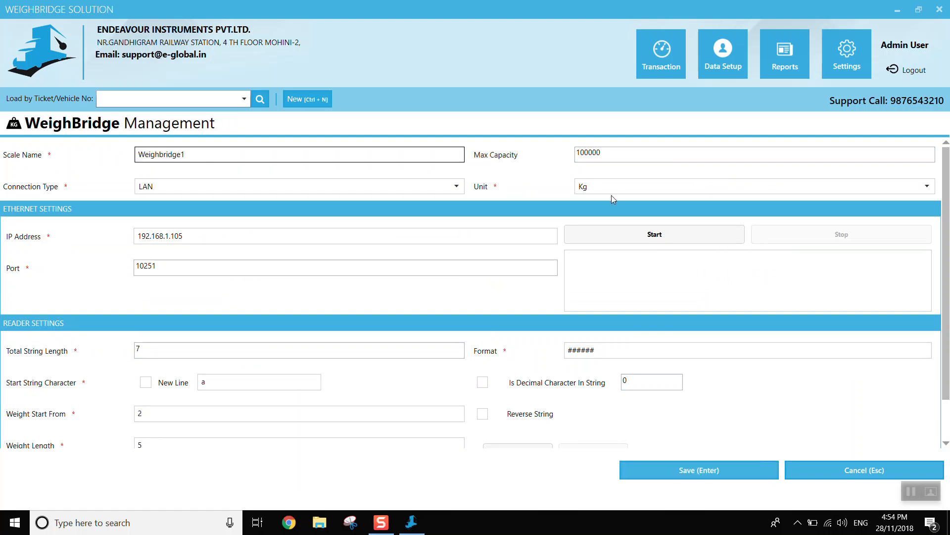
# - Check the weighbridge's available connection types and units, keeping LAN and Kg selected
pyautogui.click(214, 189)
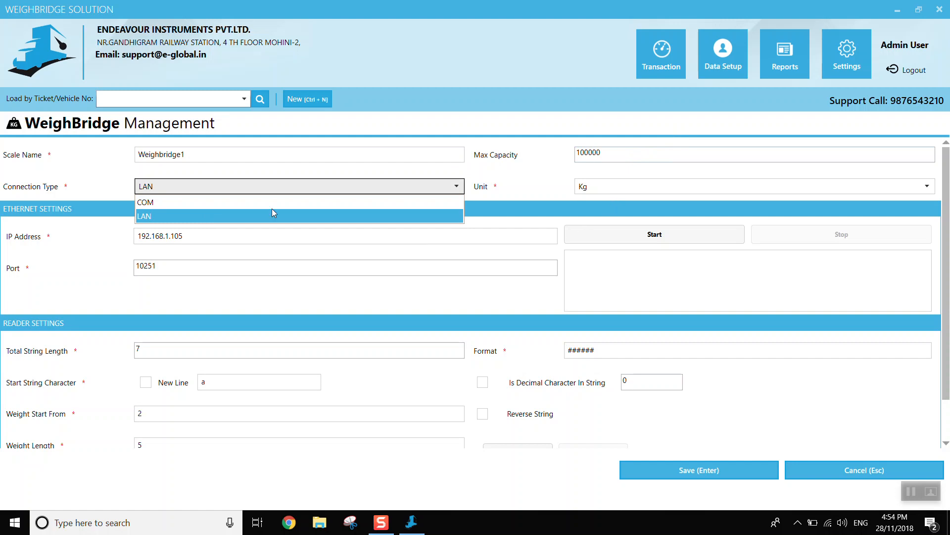
pyautogui.click(233, 216)
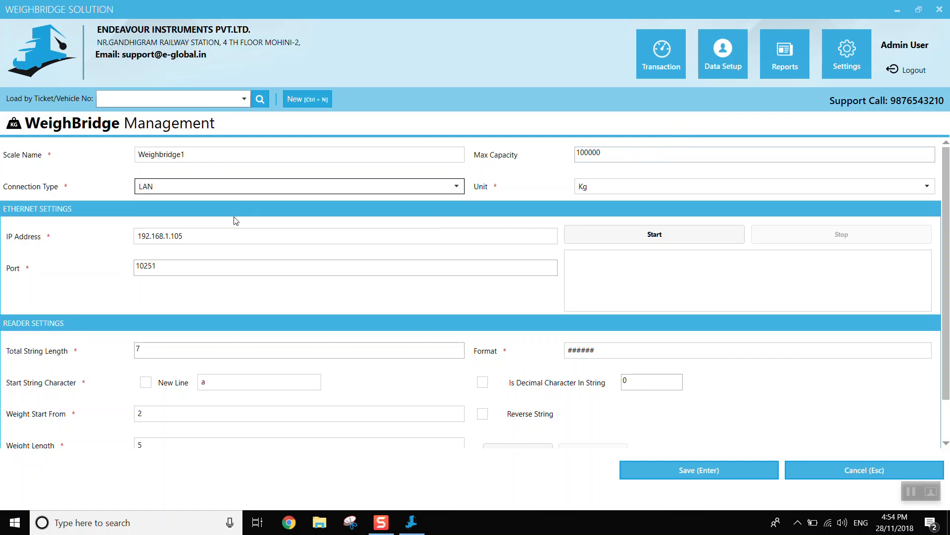
pyautogui.click(604, 190)
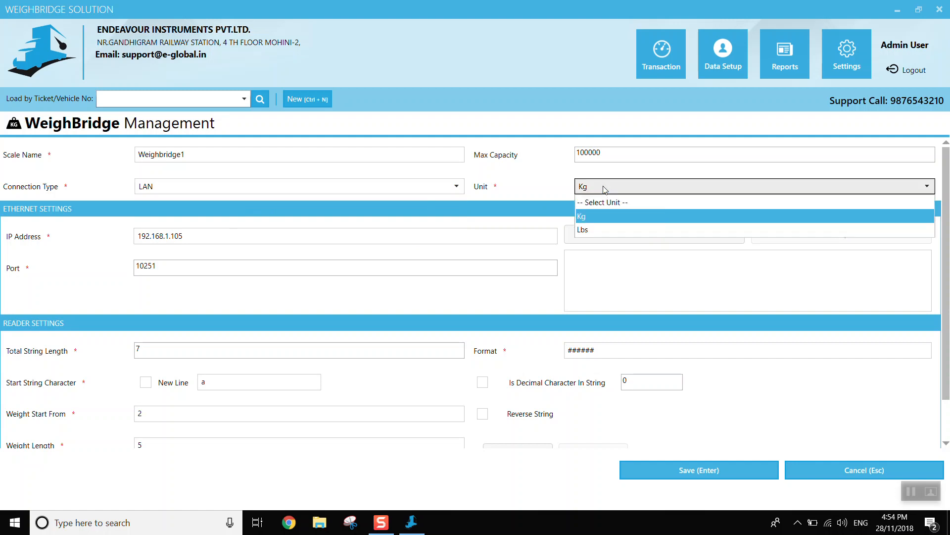
pyautogui.click(529, 213)
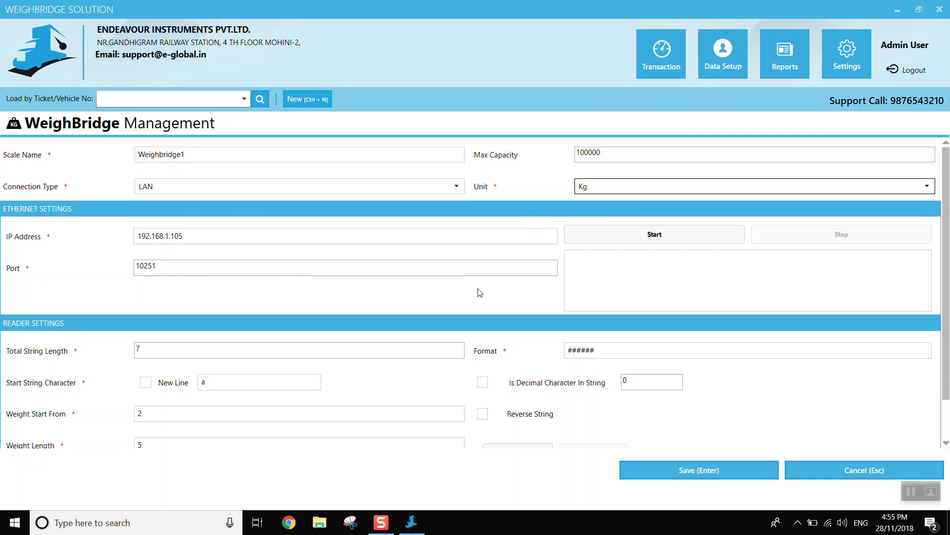
# - Test the Ethernet connection by starting and stopping the incoming data, and review the reader settings
pyautogui.click(626, 238)
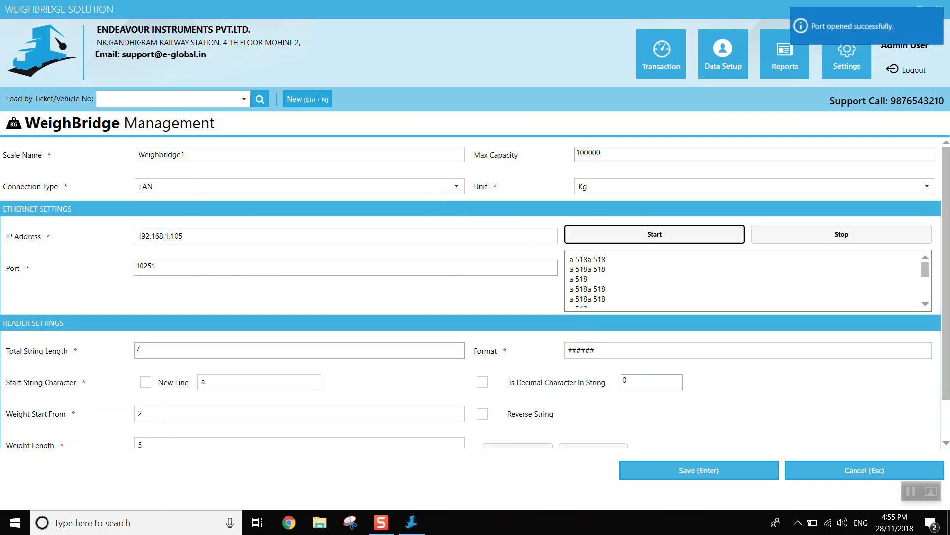
pyautogui.click(821, 231)
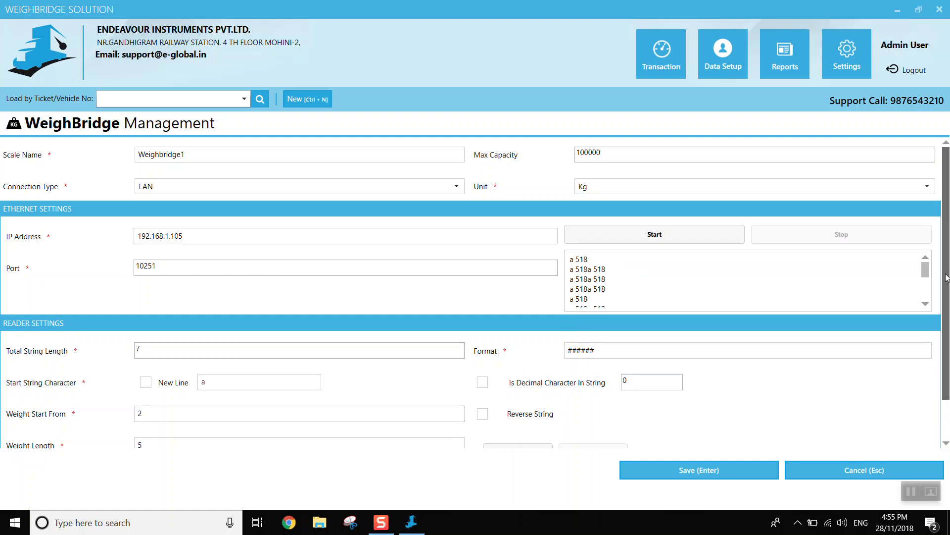
pyautogui.scroll(-2, 948, 275)
pyautogui.click(257, 333)
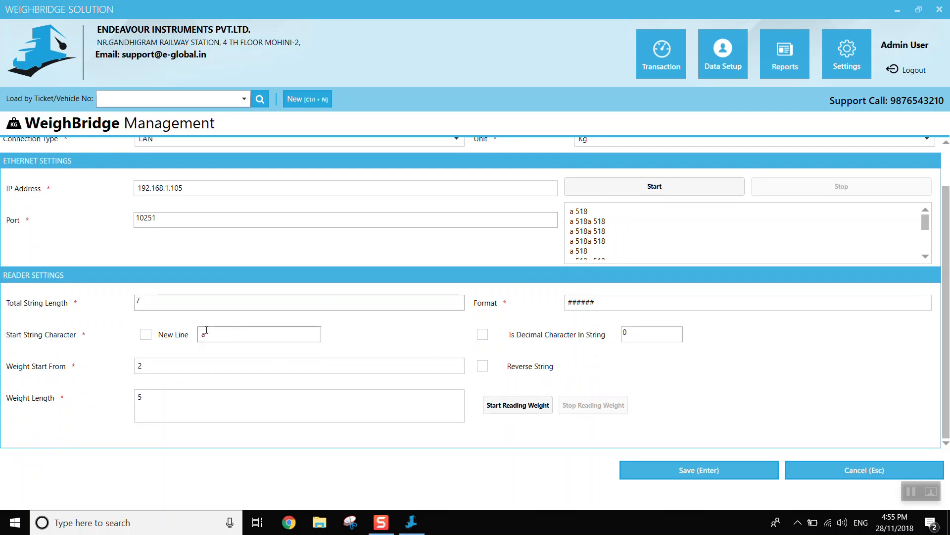
pyautogui.click(201, 301)
pyautogui.scroll(1, 946, 290)
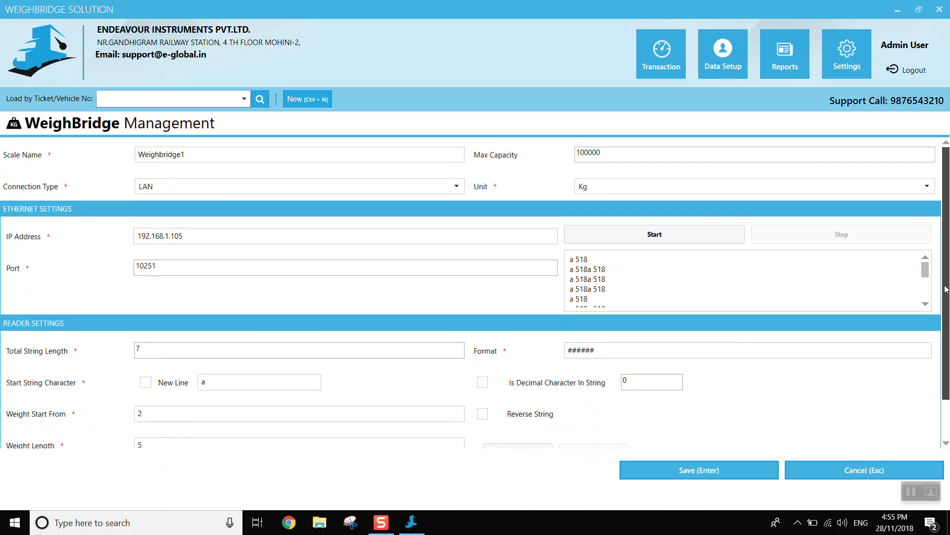
pyautogui.click(910, 491)
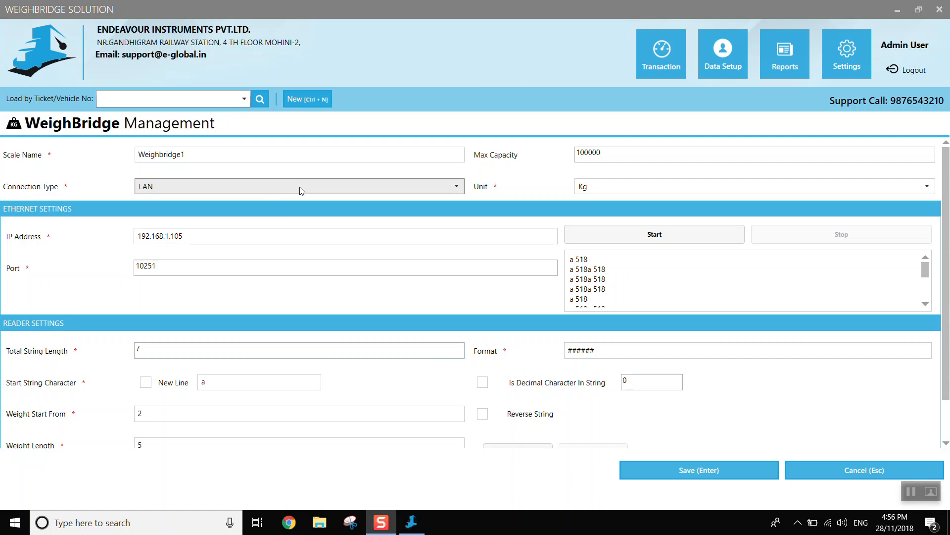
# - Switch the connection type to COM to review its port and reader settings, and discard all changes to the weighbridge
pyautogui.click(459, 188)
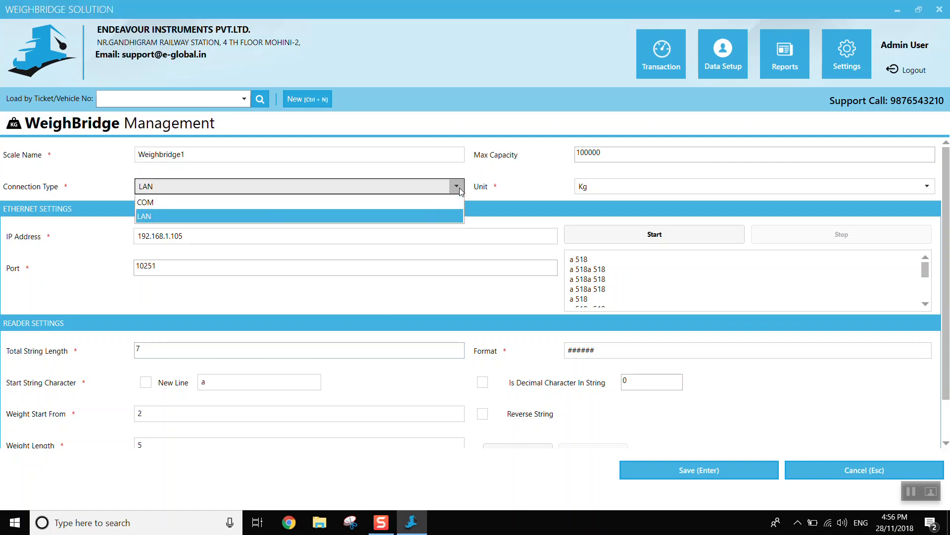
pyautogui.click(304, 203)
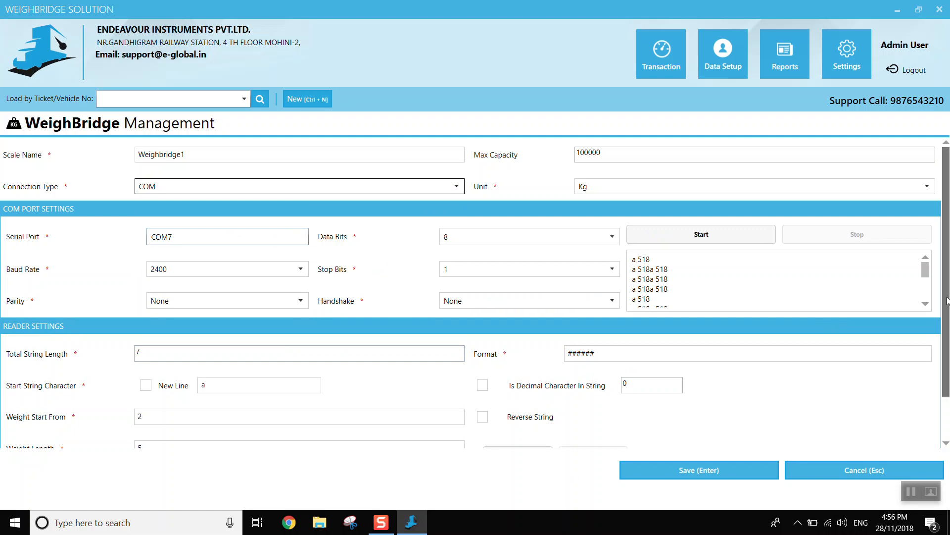
pyautogui.scroll(-1, 947, 297)
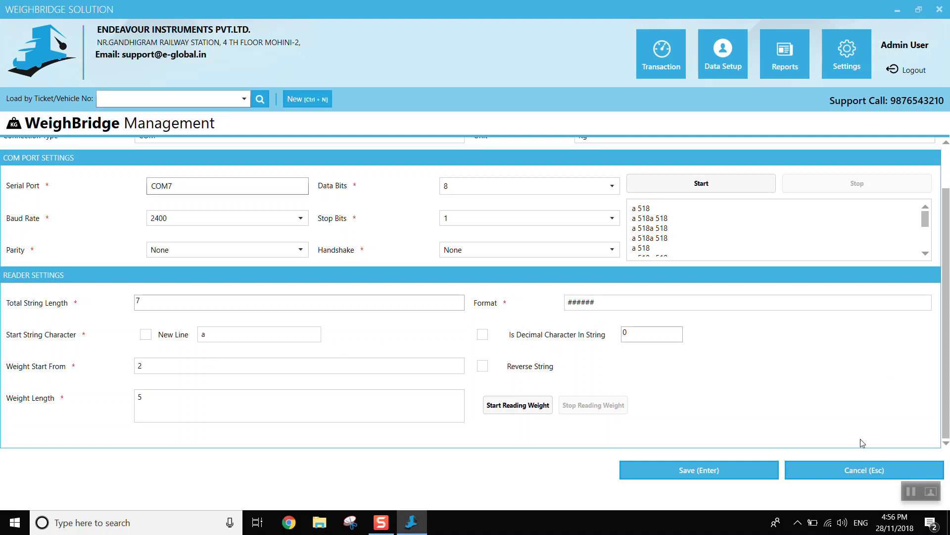
pyautogui.click(848, 472)
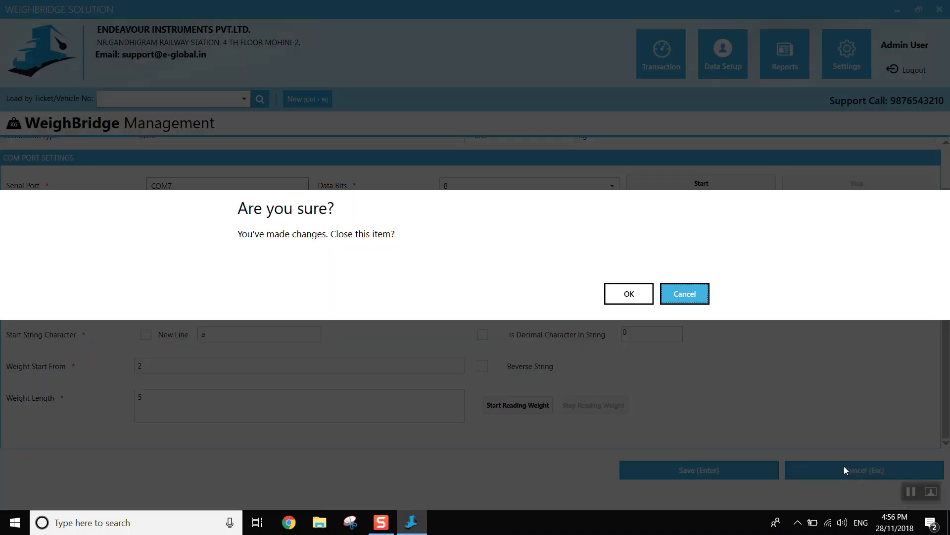
pyautogui.click(625, 294)
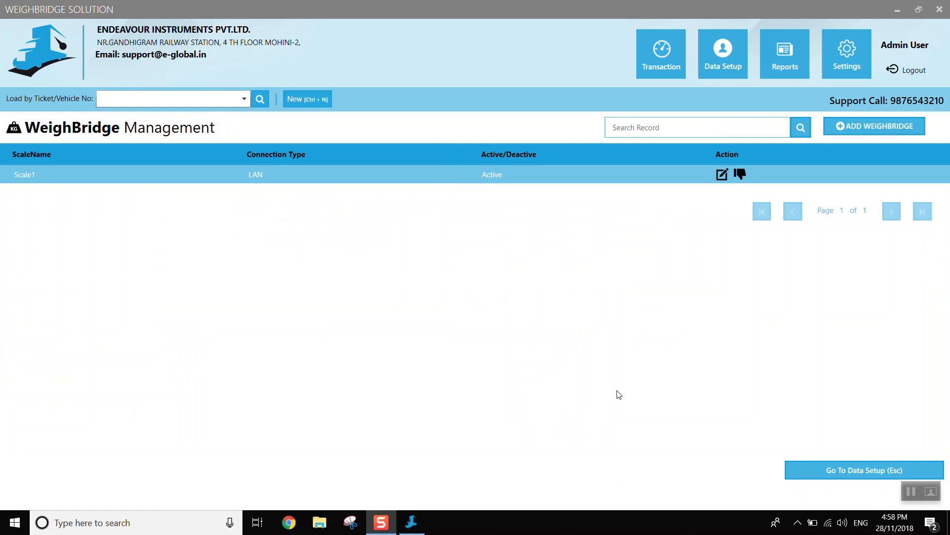
# - Reopen the Scale1 weighbridge record to view its settings and close it without changes
pyautogui.click(723, 172)
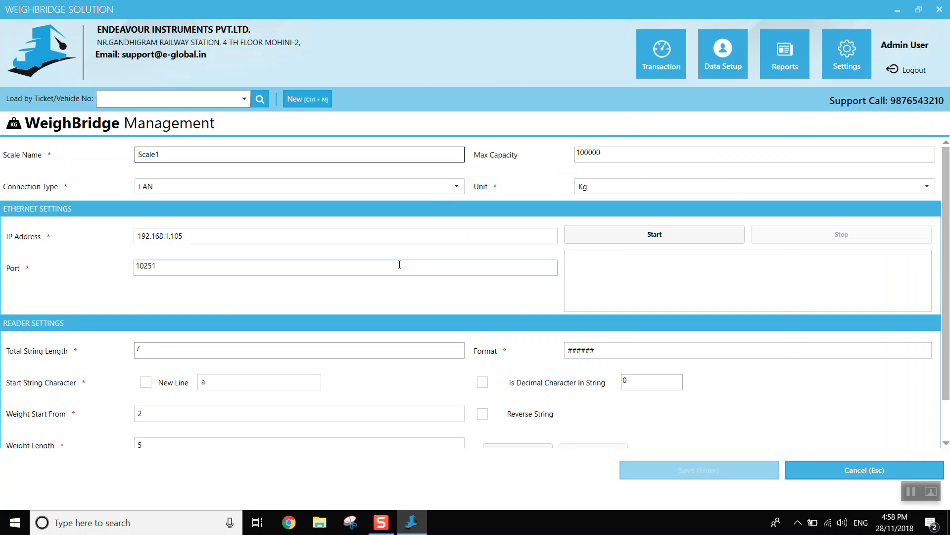
pyautogui.click(893, 468)
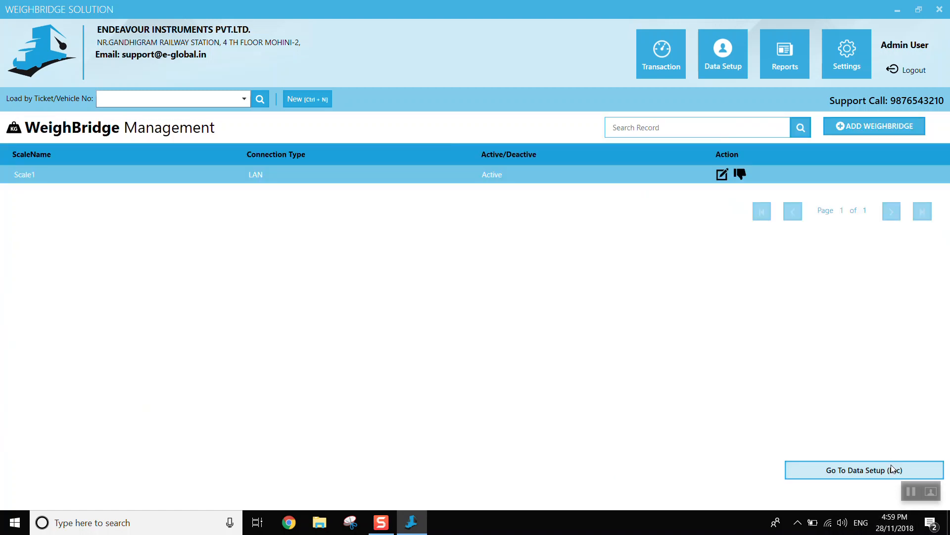
# - Open a new transaction to check the live weight and camera view, and return to the data setup
pyautogui.click(310, 104)
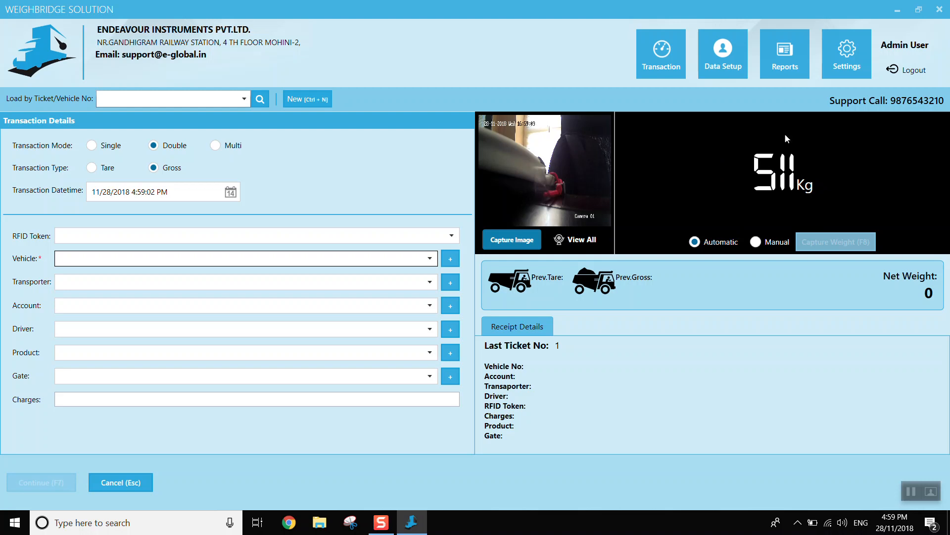
pyautogui.click(729, 50)
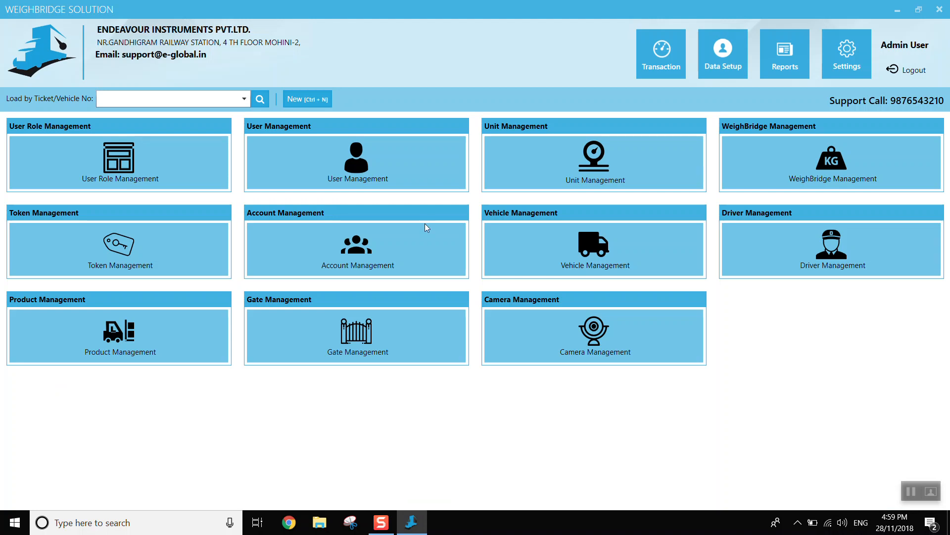
# - Review the fields and token types of a blank token record, and return to the data setup without saving
pyautogui.click(125, 253)
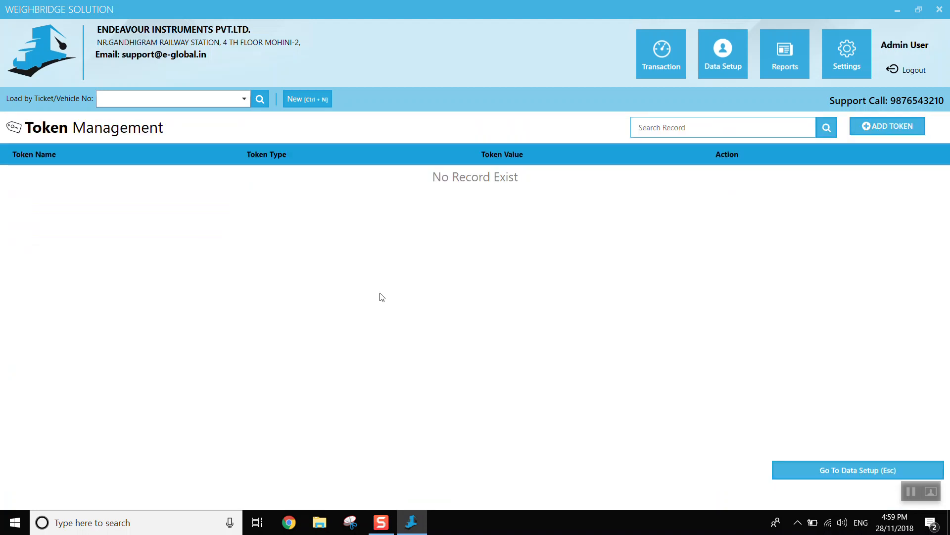
pyautogui.click(888, 127)
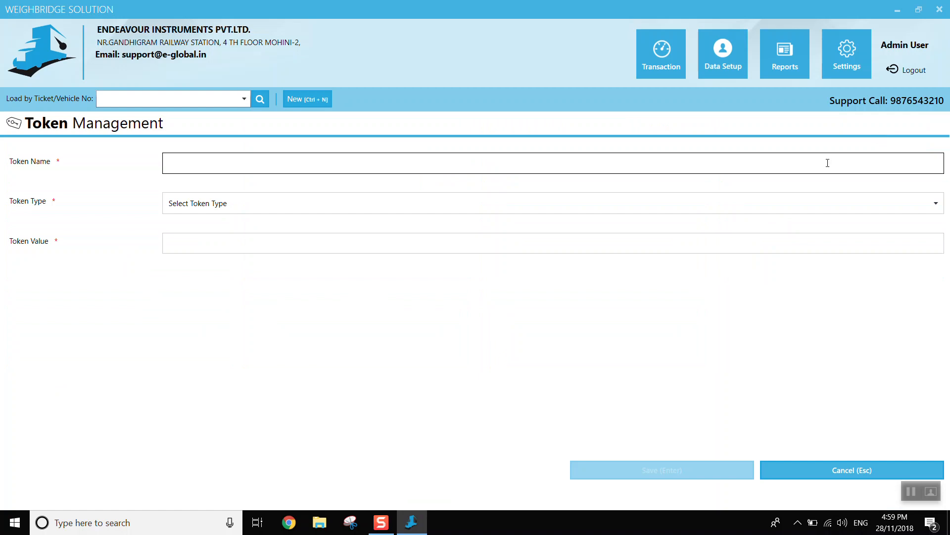
pyautogui.click(817, 198)
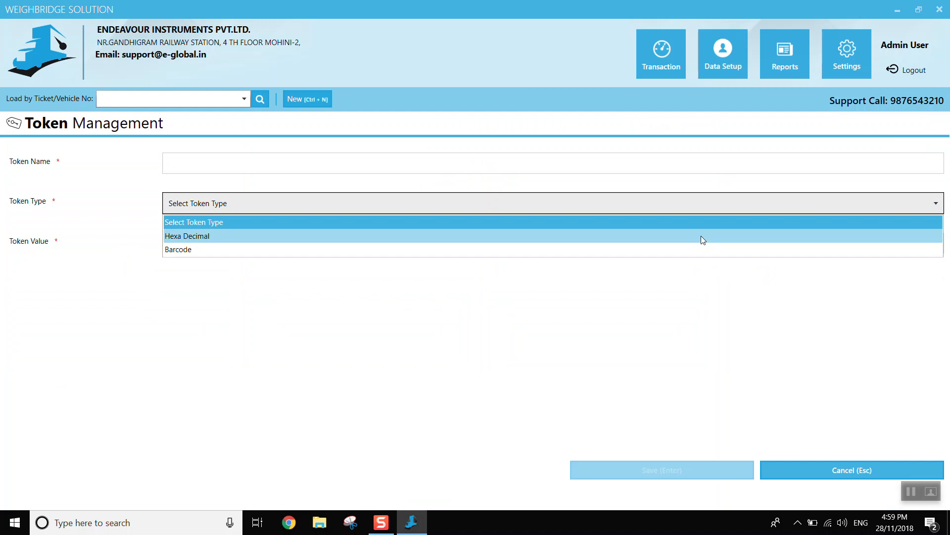
pyautogui.click(697, 307)
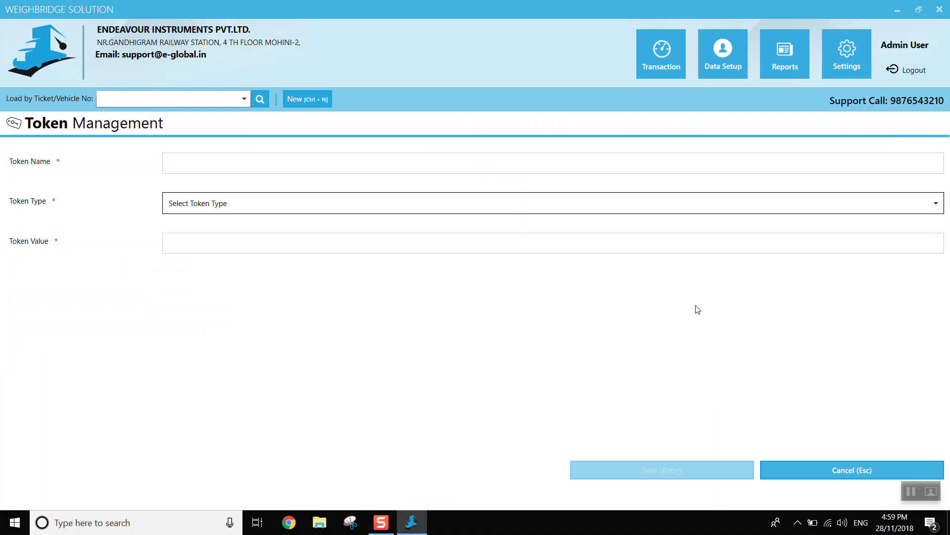
pyautogui.click(807, 471)
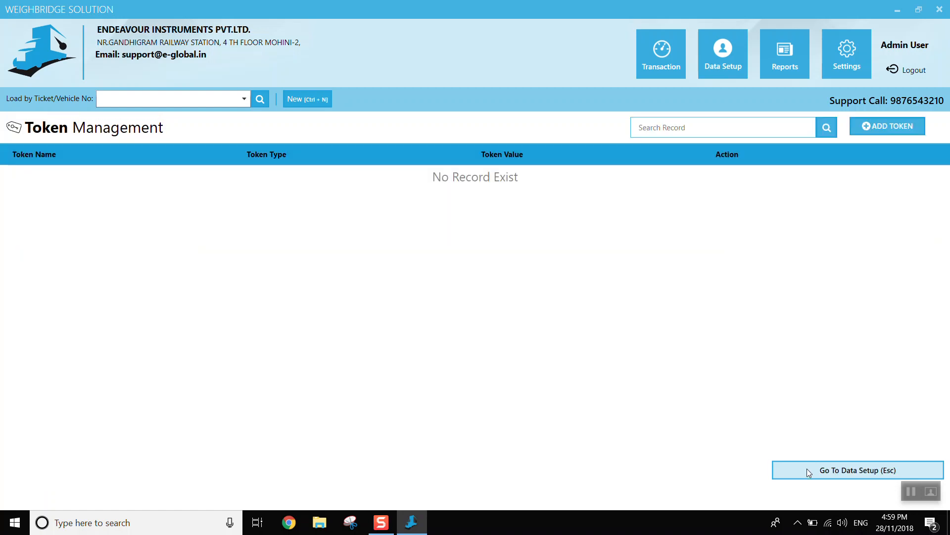
pyautogui.click(716, 55)
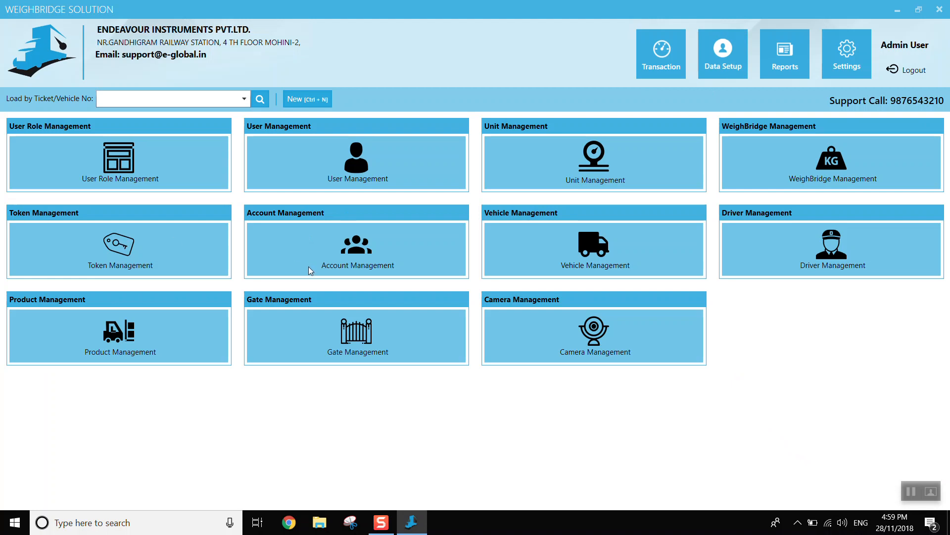
# - Start a new account record with the company name "xyz ltd company"
pyautogui.click(349, 254)
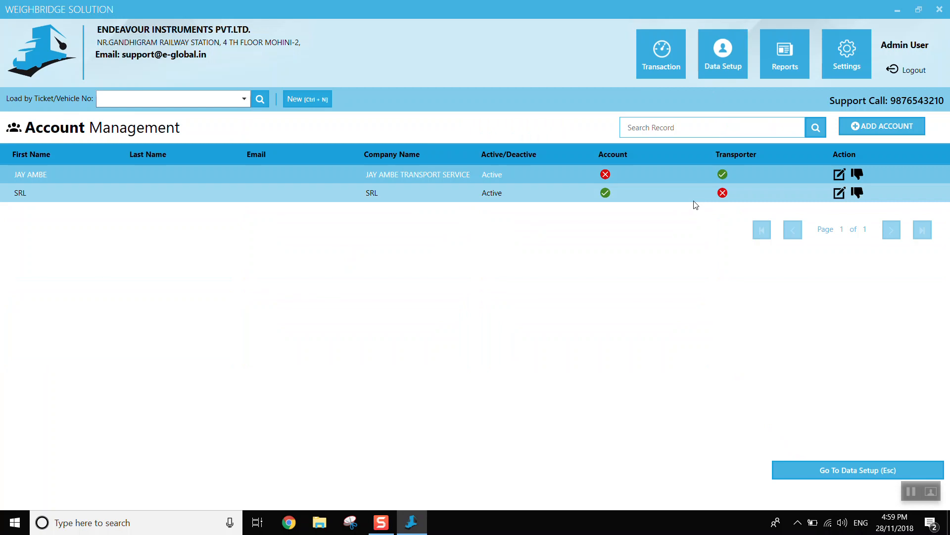
pyautogui.click(877, 123)
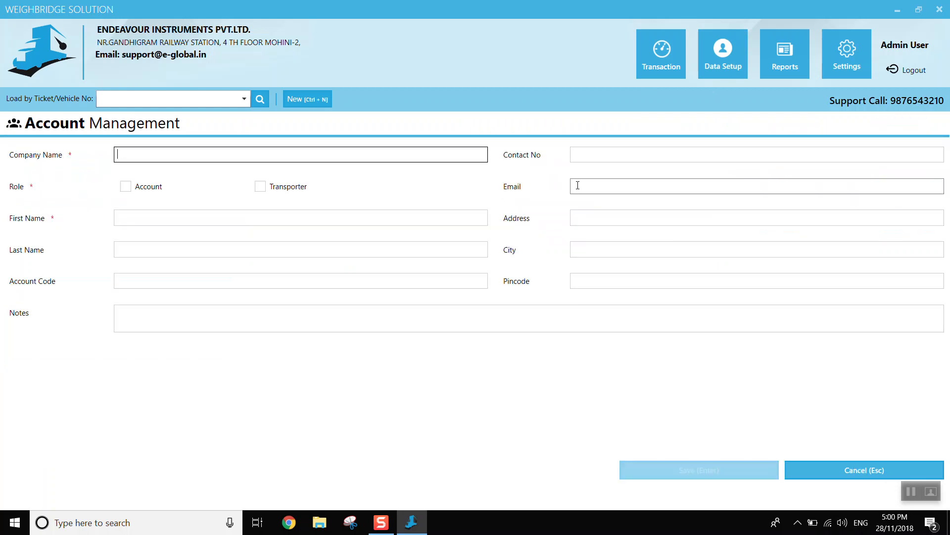
pyautogui.write('xy')
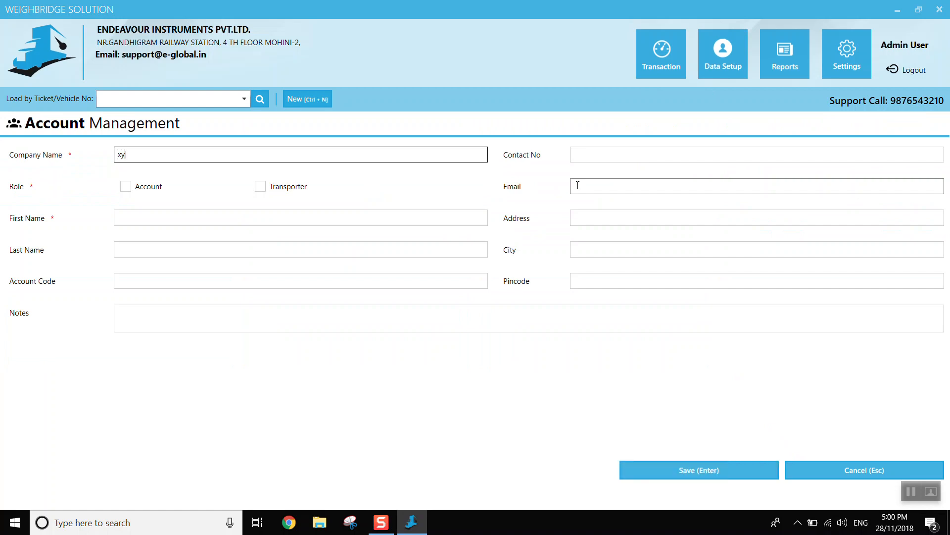
pyautogui.write('z ltd company')
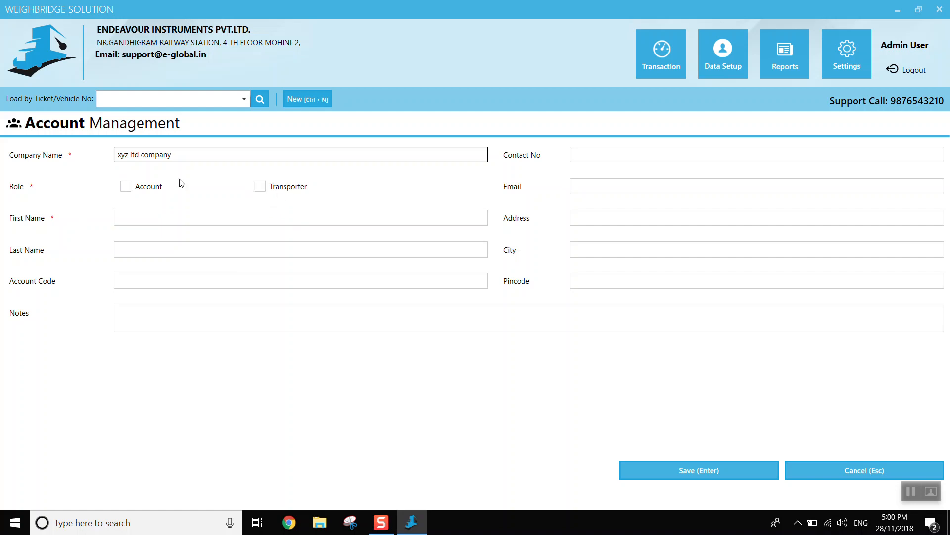
# - Assign the Account role, fill in the first name, last name and account code, save the account and return to the data setup
pyautogui.click(127, 186)
pyautogui.click(131, 218)
pyautogui.write('xyz')
pyautogui.press('Tab')
pyautogui.write('lt')
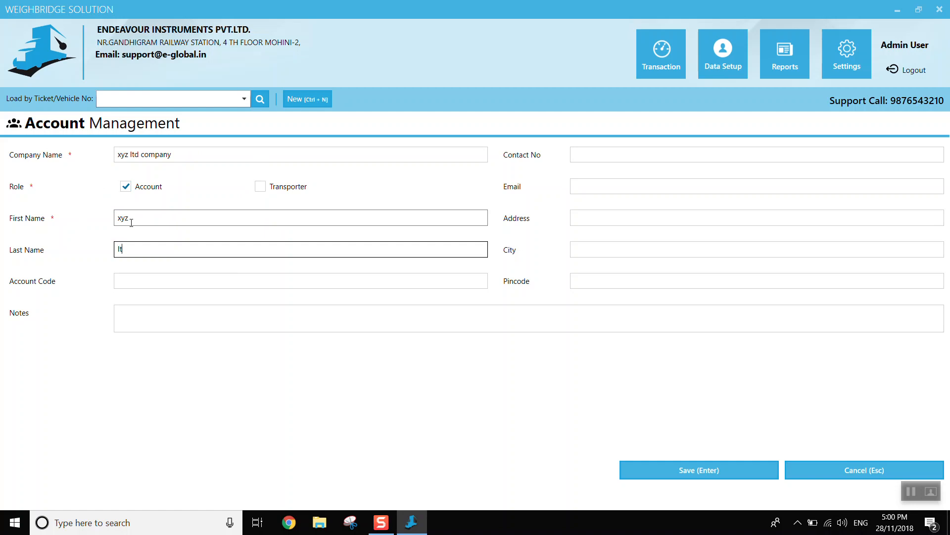
pyautogui.press('Tab')
pyautogui.write('258417')
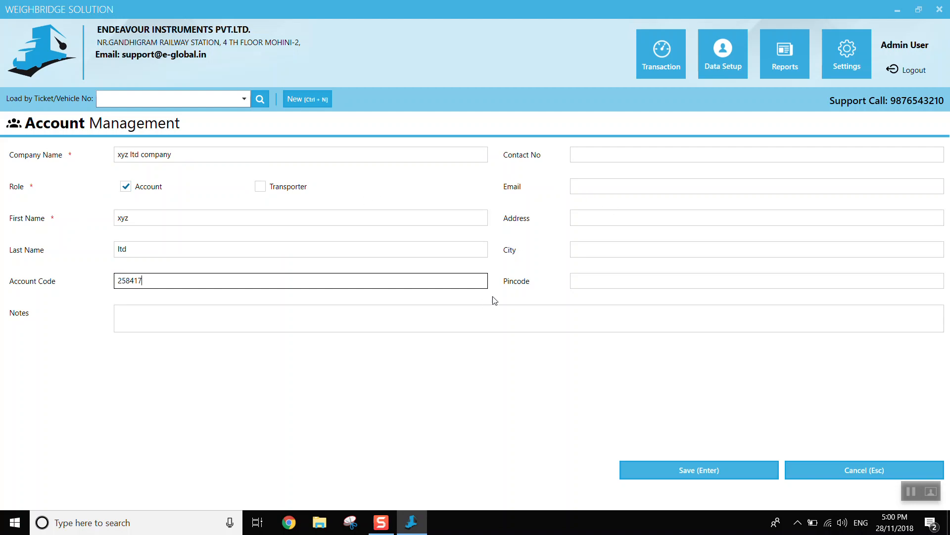
pyautogui.click(711, 464)
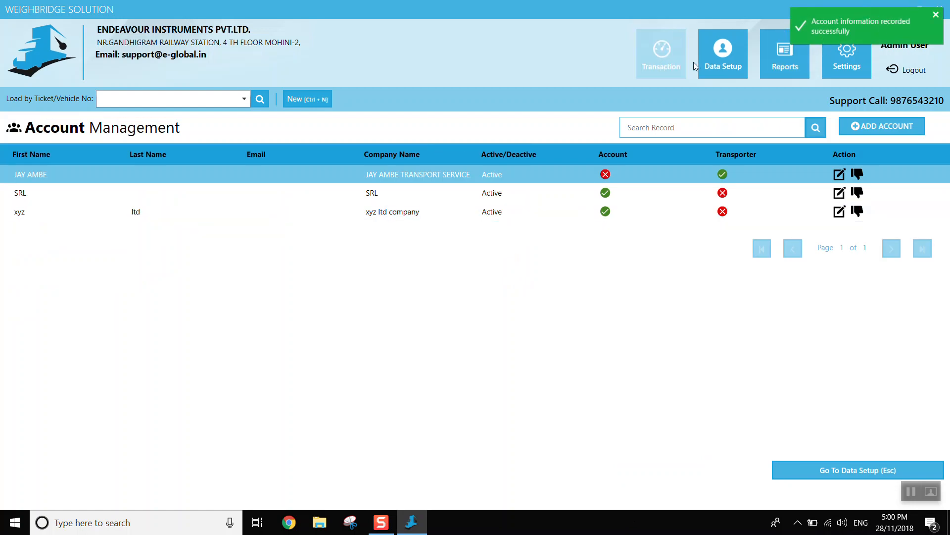
pyautogui.click(720, 66)
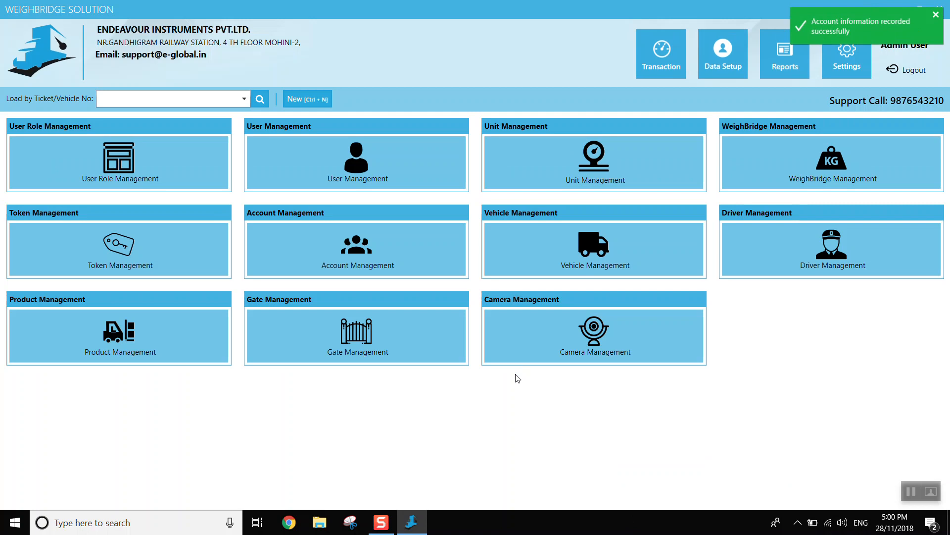
pyautogui.click(936, 17)
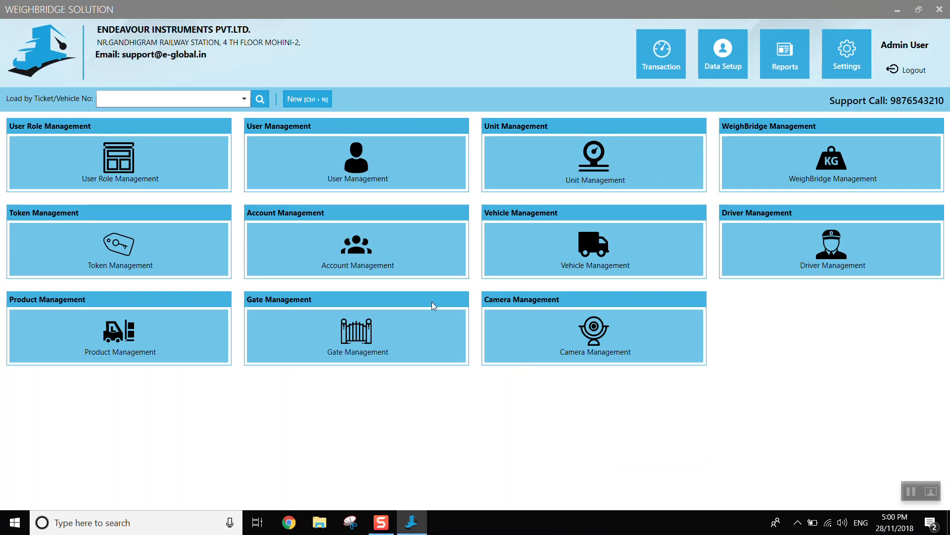
# - Start a new vehicle record and review the accounts it can be assigned to
pyautogui.click(604, 241)
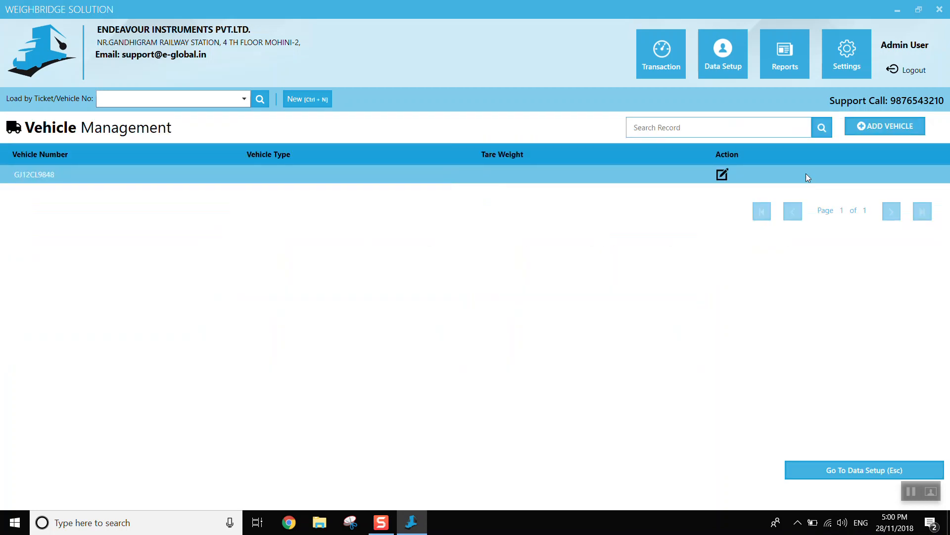
pyautogui.click(886, 127)
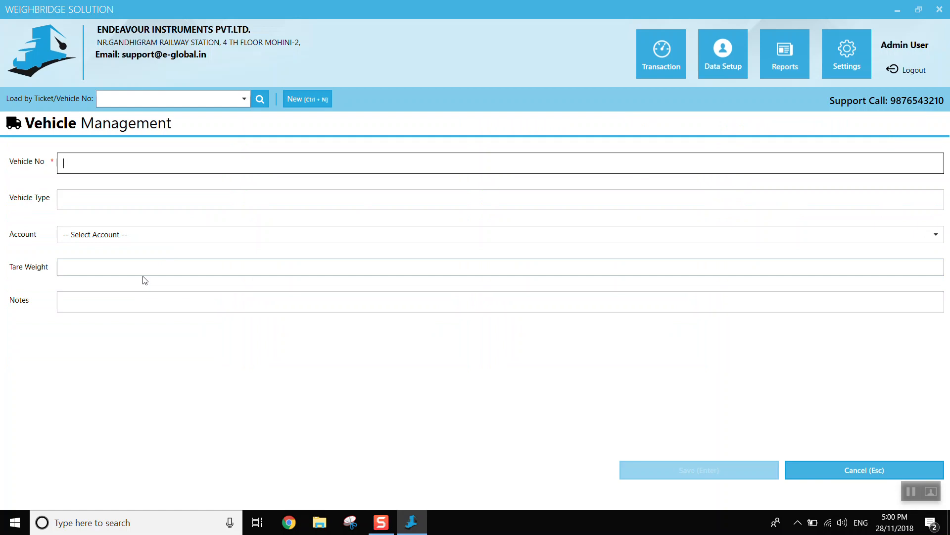
pyautogui.click(166, 234)
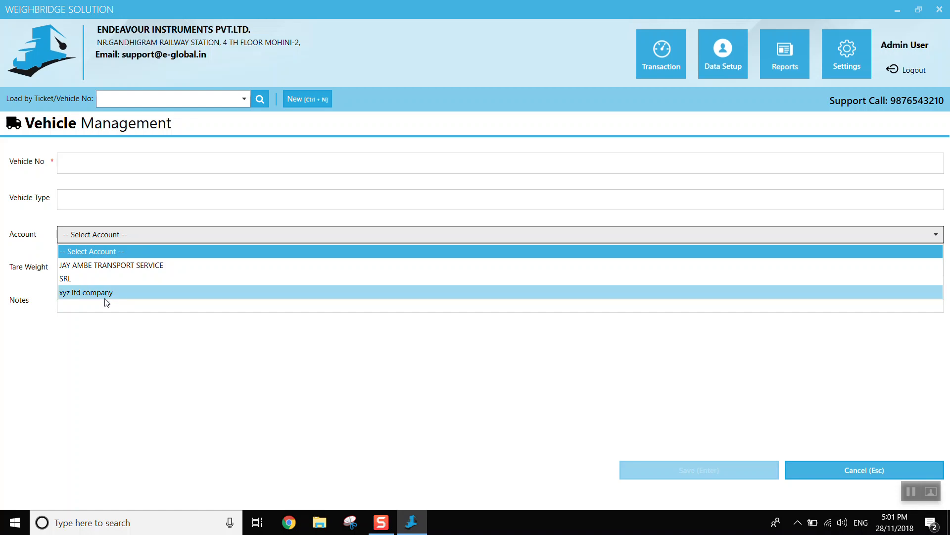
pyautogui.click(213, 382)
# - Set the vehicle number to TEST123, the vehicle type to "truck" and the account to JAY AMBE TRANSPORT SERVICE
pyautogui.click(119, 171)
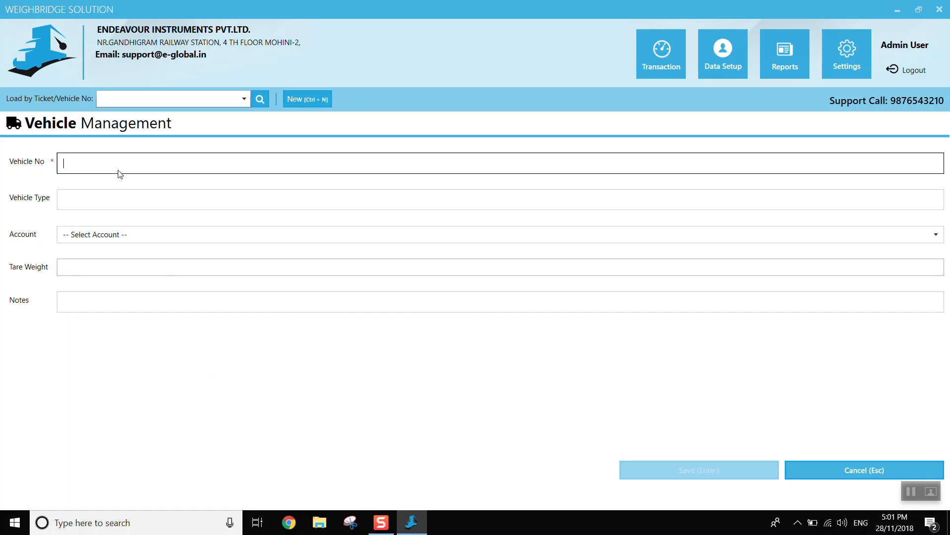
pyautogui.write('TEST123')
pyautogui.press('Tab')
pyautogui.write('truck')
pyautogui.press('Tab')
pyautogui.press('Down')
pyautogui.press('Tab')
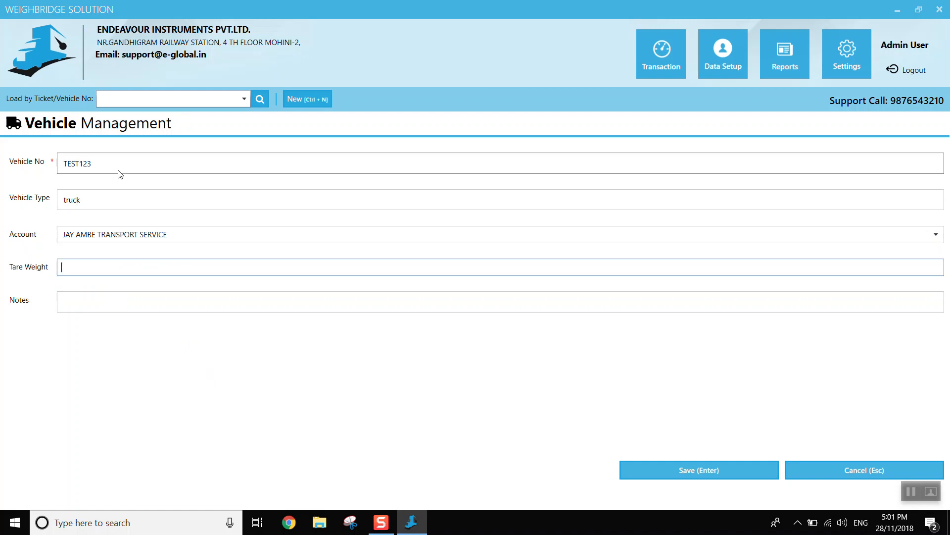
# - Set the tare weight to 5000, add the note "6 wheel truck", save the vehicle and return to the data setup
pyautogui.write('5000')
pyautogui.press('Tab')
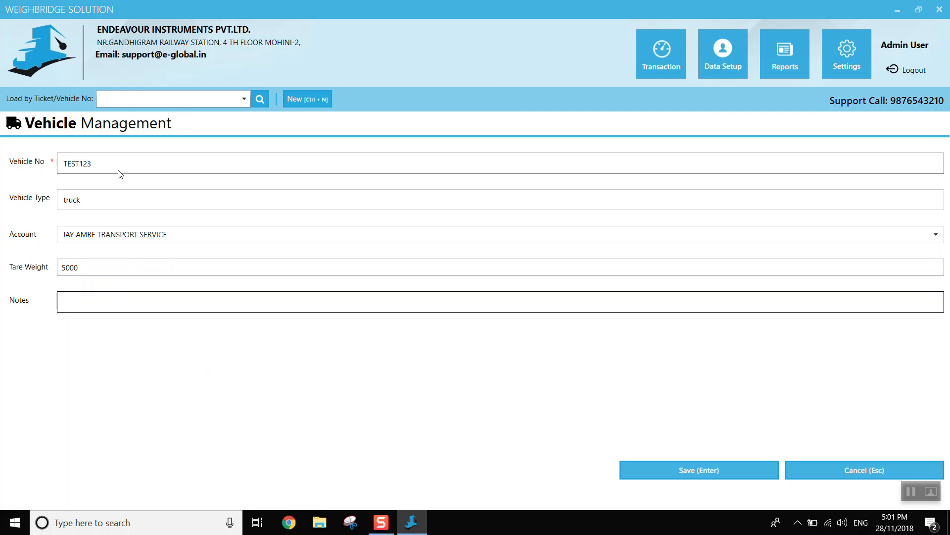
pyautogui.write('6 wheel truck')
pyautogui.press('Return')
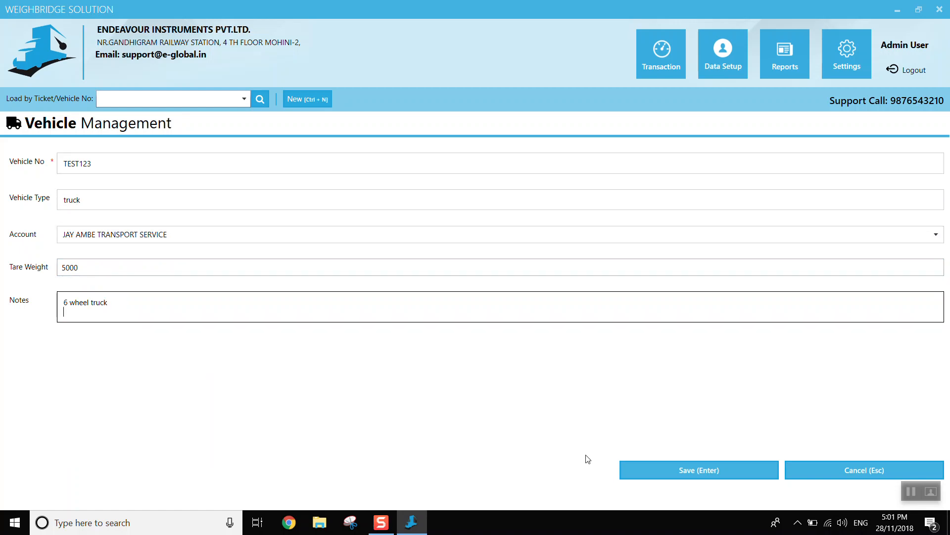
pyautogui.click(711, 473)
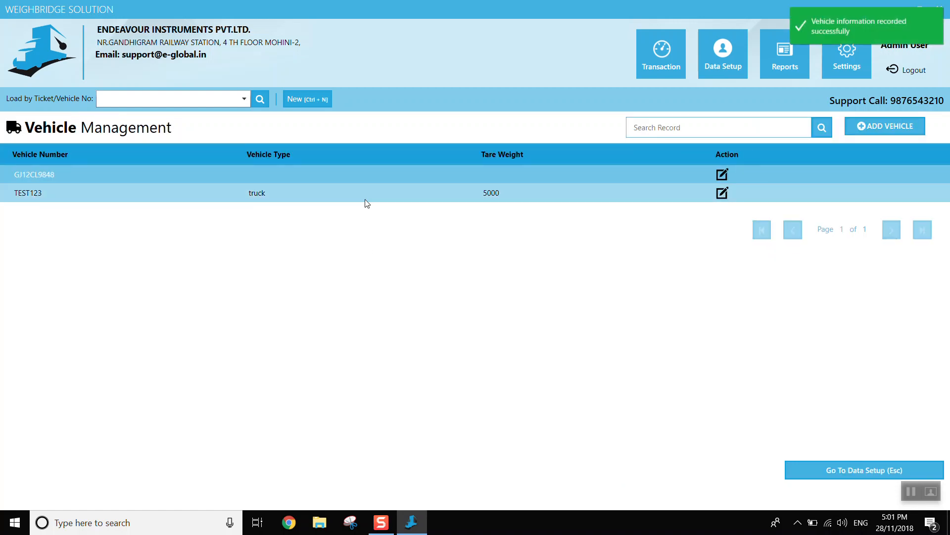
pyautogui.click(368, 203)
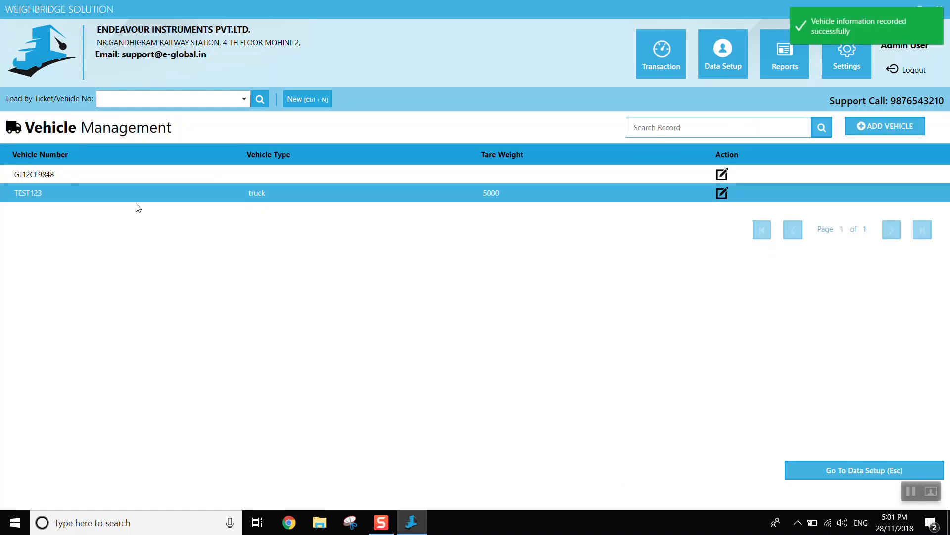
pyautogui.click(730, 52)
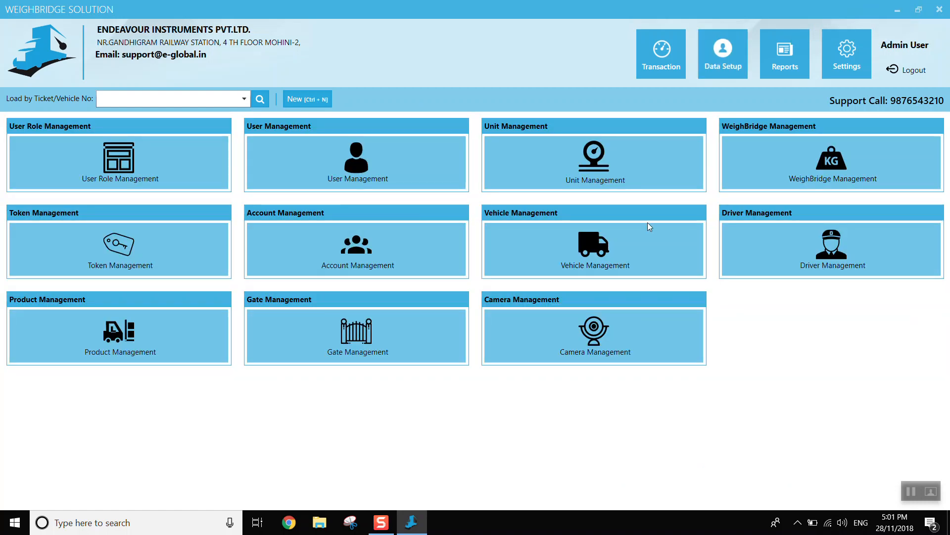
# - Review the fields and selectable accounts of a blank driver record, and return to the data setup without saving
pyautogui.click(830, 257)
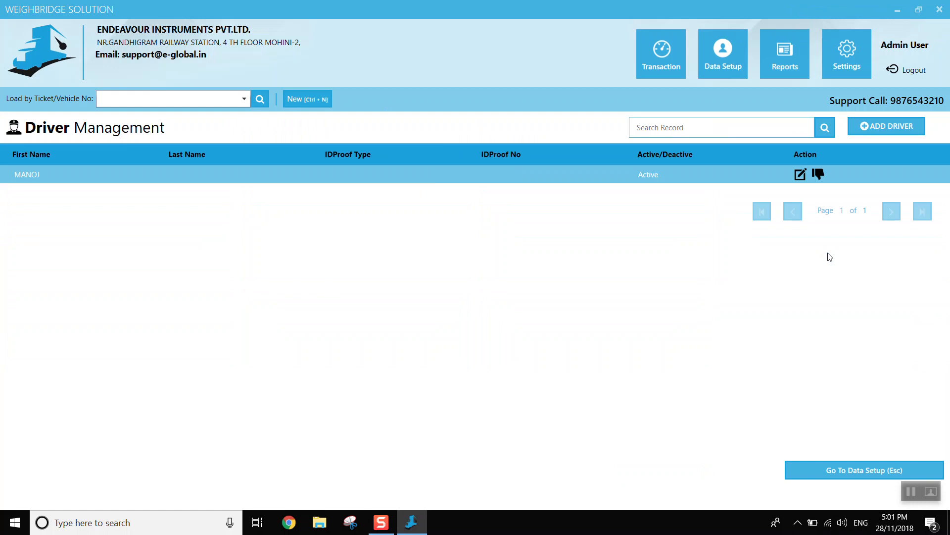
pyautogui.click(889, 130)
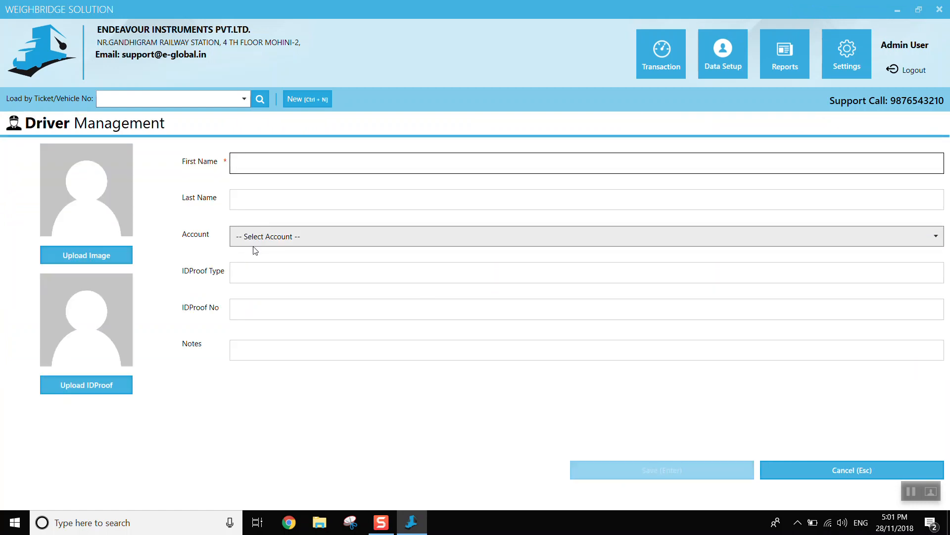
pyautogui.click(251, 236)
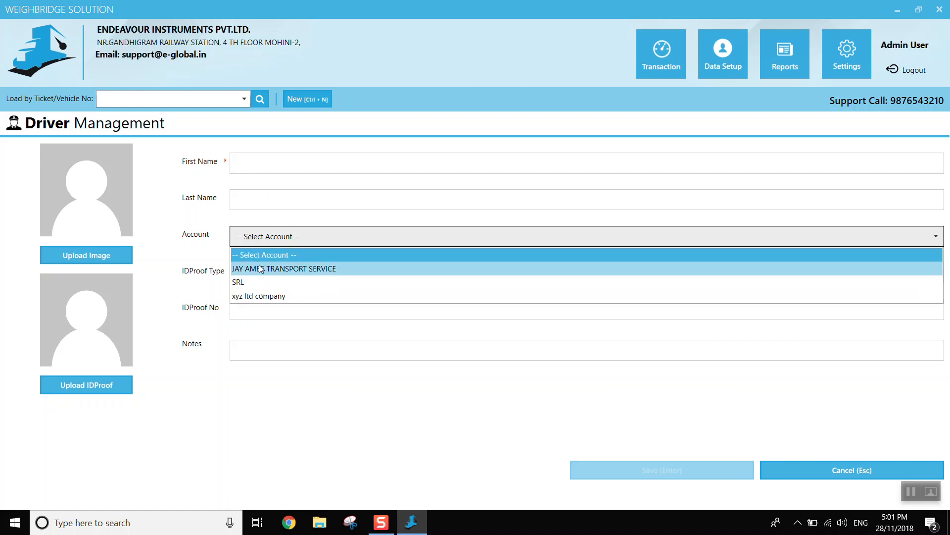
pyautogui.click(208, 403)
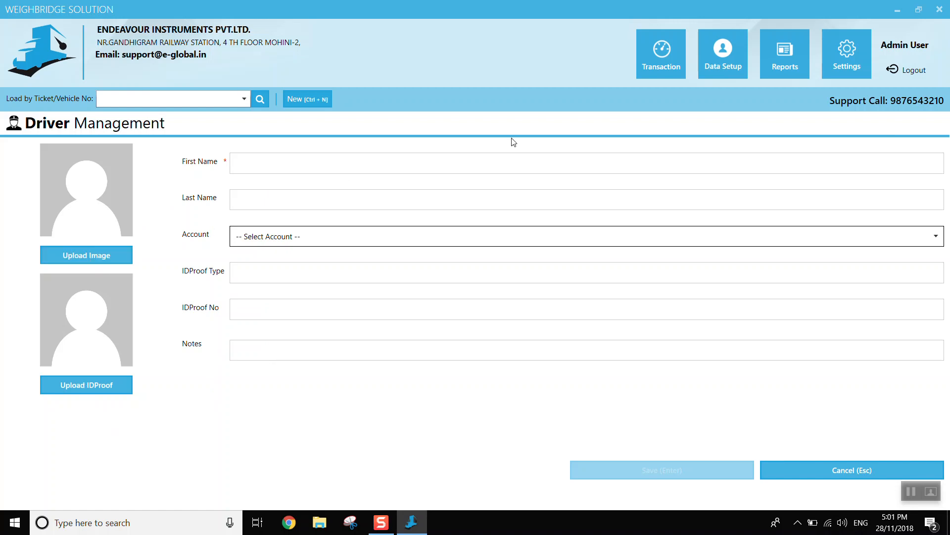
pyautogui.click(708, 67)
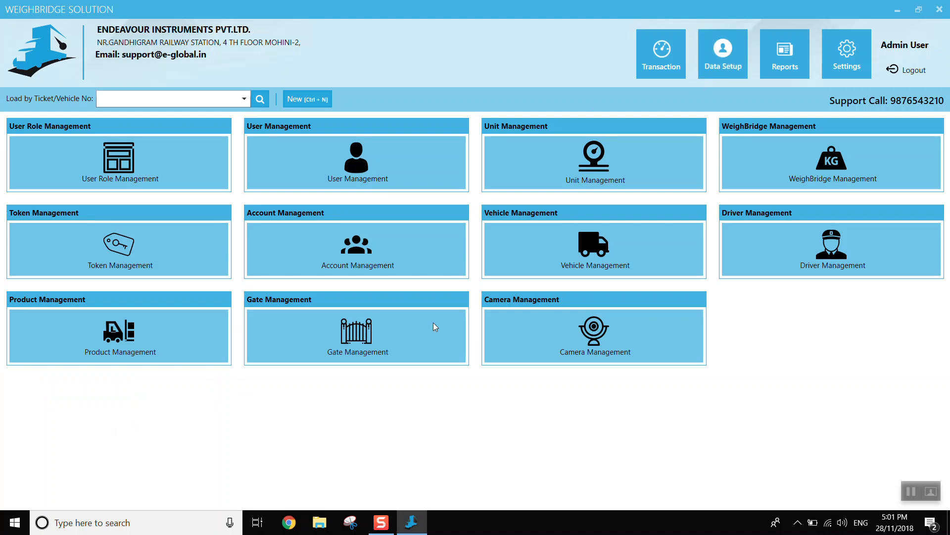
# - Review the fields of a blank product record and return to the data setup without saving
pyautogui.click(115, 339)
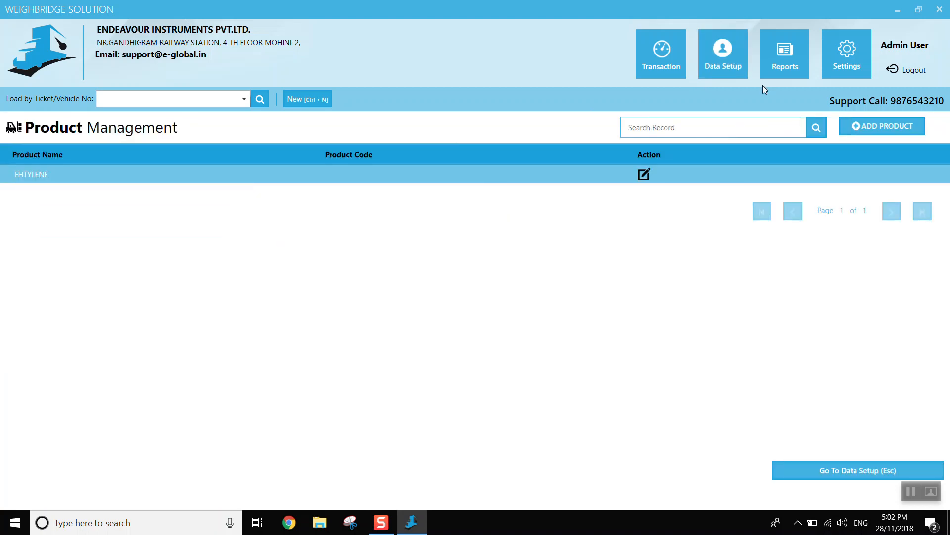
pyautogui.click(857, 126)
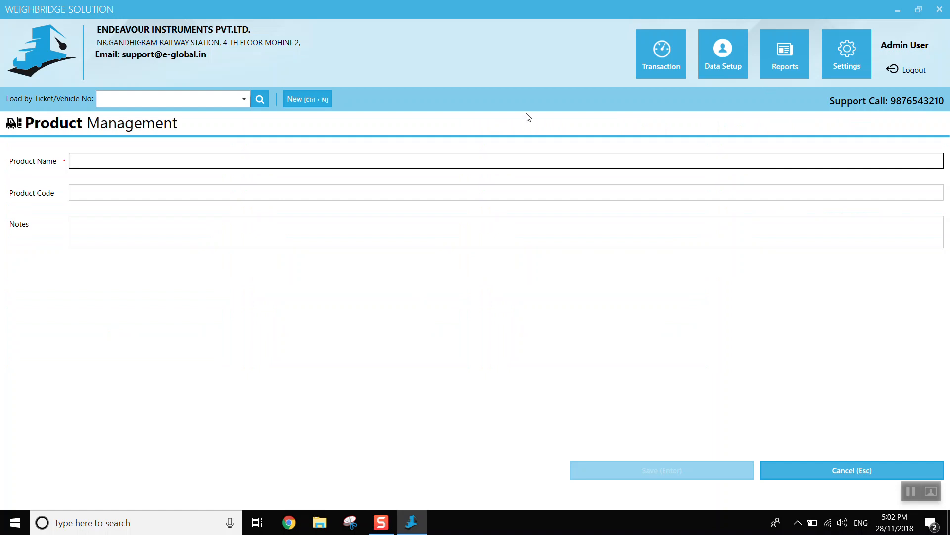
pyautogui.click(724, 79)
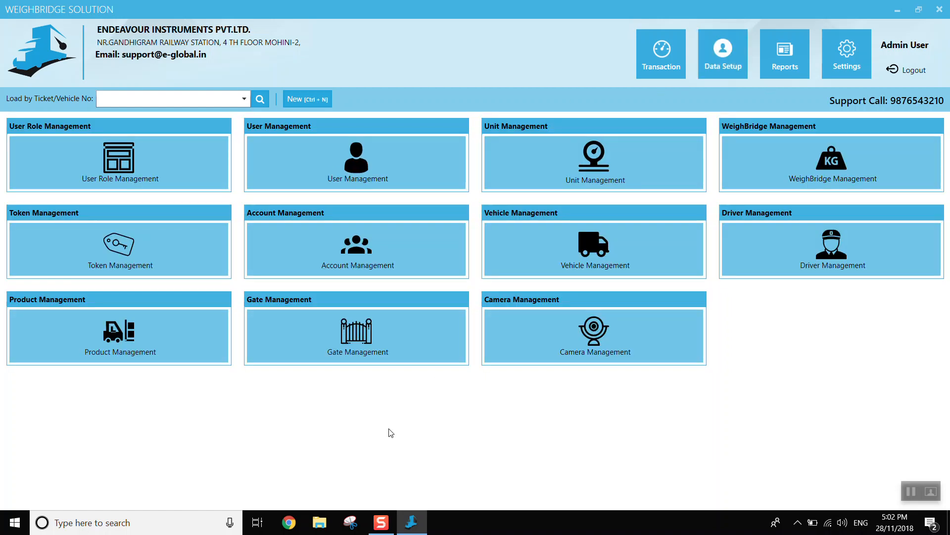
# - Review the fields and gate type options of a blank gate record, and return to the data setup without saving
pyautogui.click(345, 347)
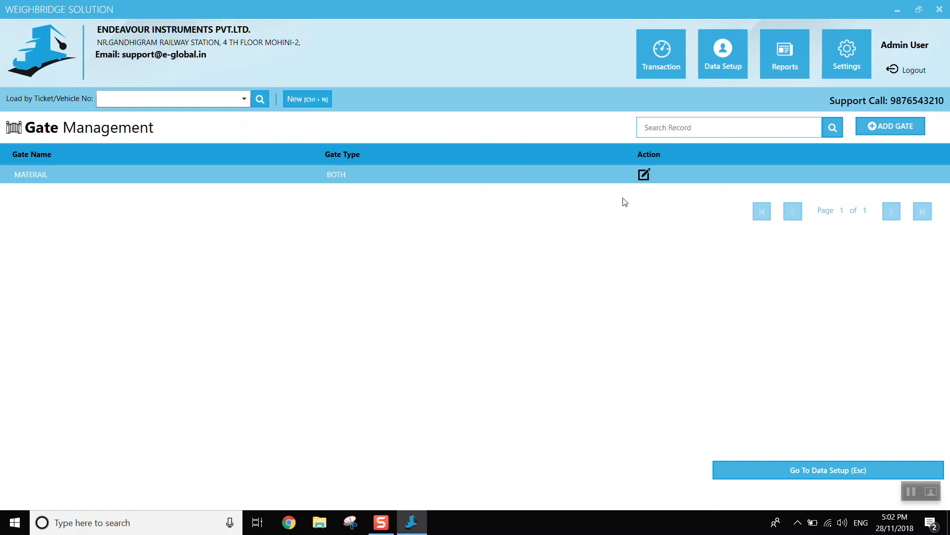
pyautogui.click(891, 128)
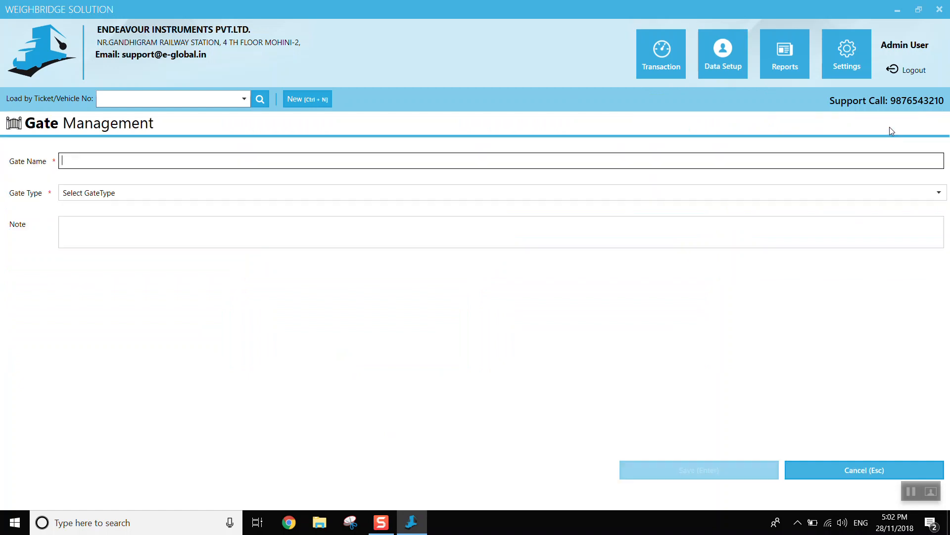
pyautogui.click(343, 193)
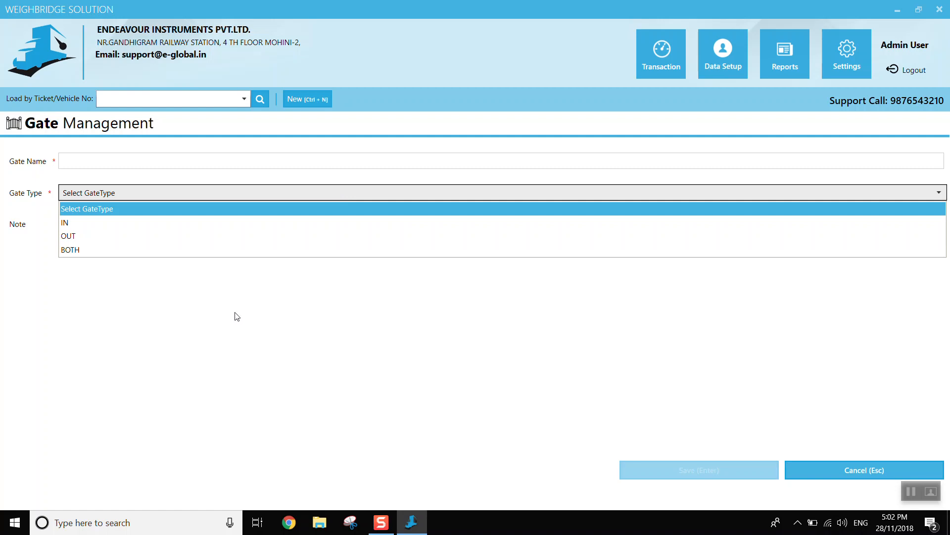
pyautogui.click(227, 328)
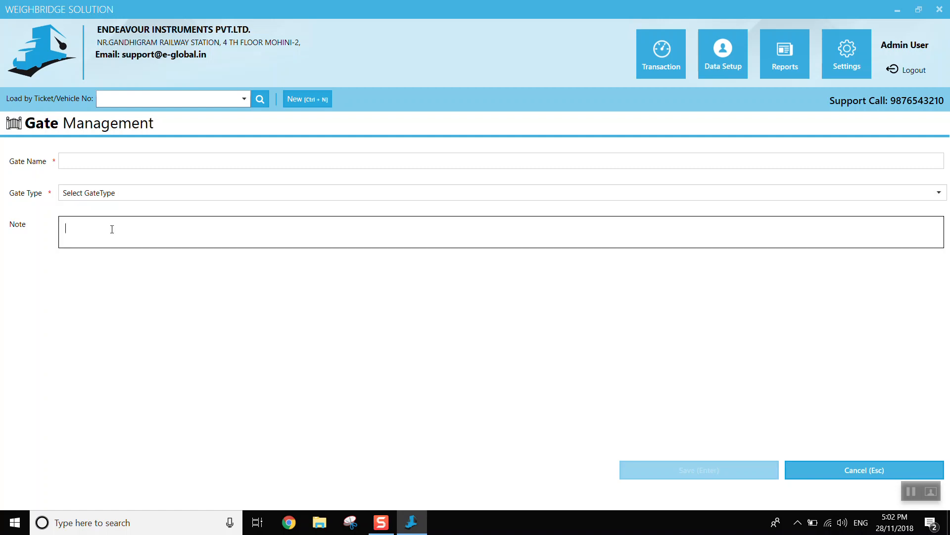
pyautogui.click(129, 195)
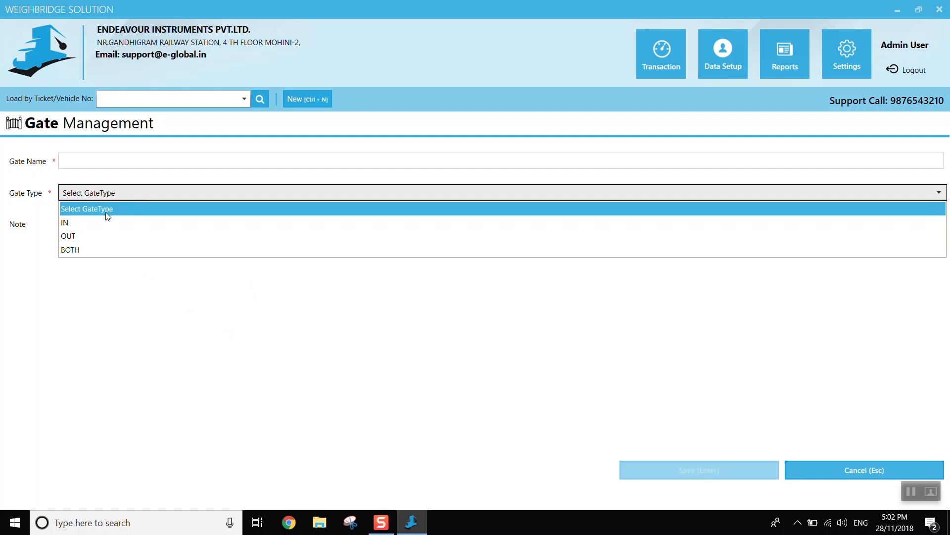
pyautogui.click(99, 294)
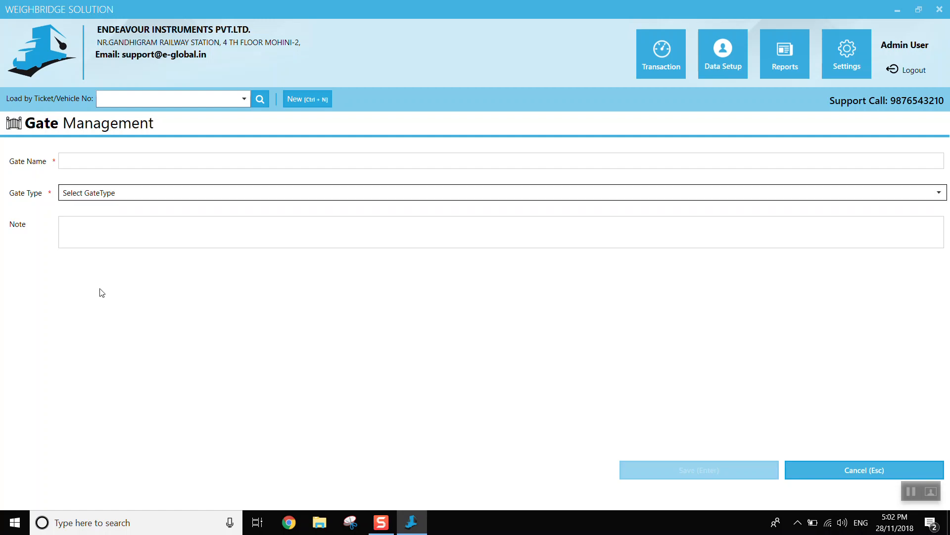
pyautogui.click(716, 57)
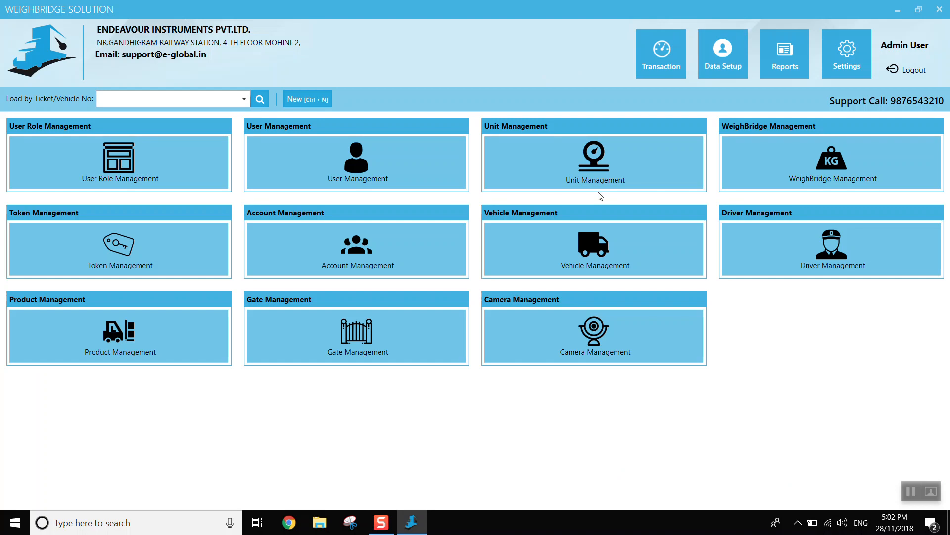
# - Review camera c1's connection settings and camera types, test its live feed, and close the record without saving
pyautogui.click(580, 329)
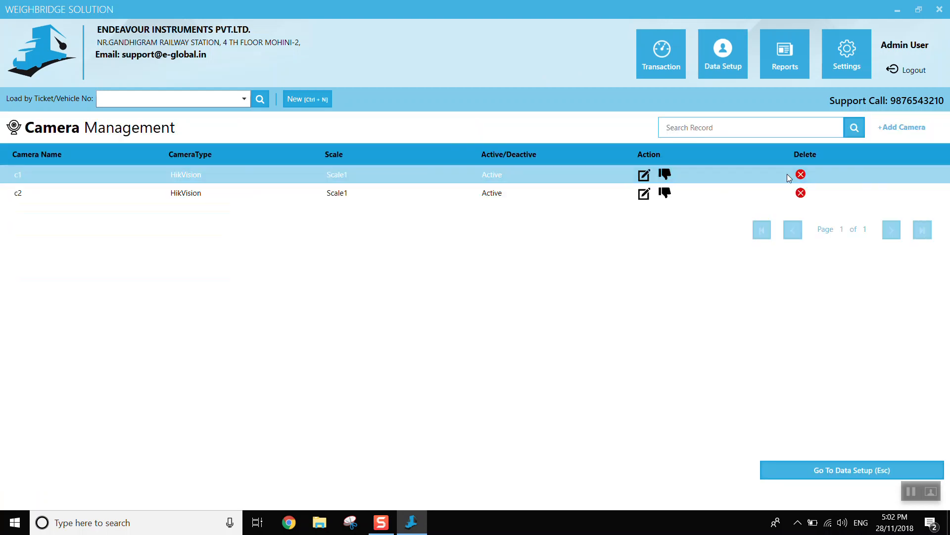
pyautogui.click(642, 177)
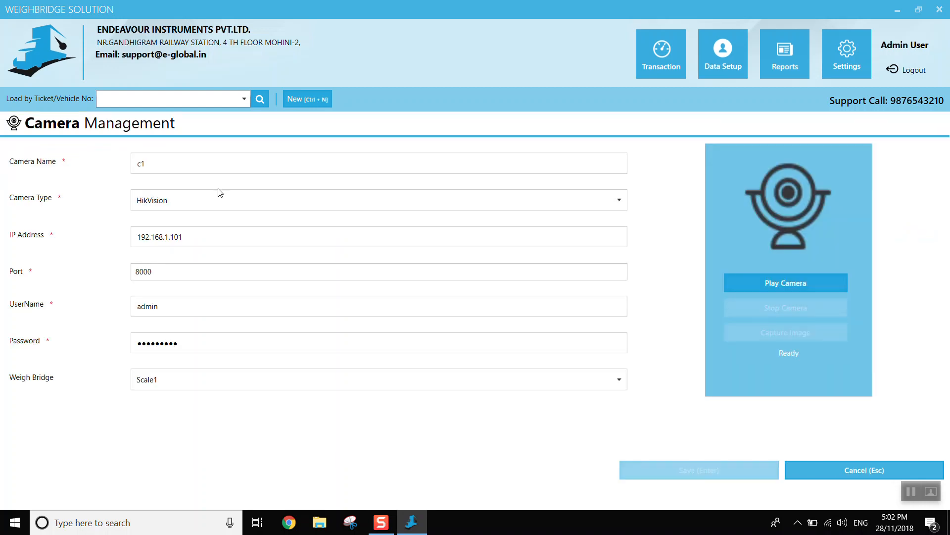
pyautogui.click(214, 208)
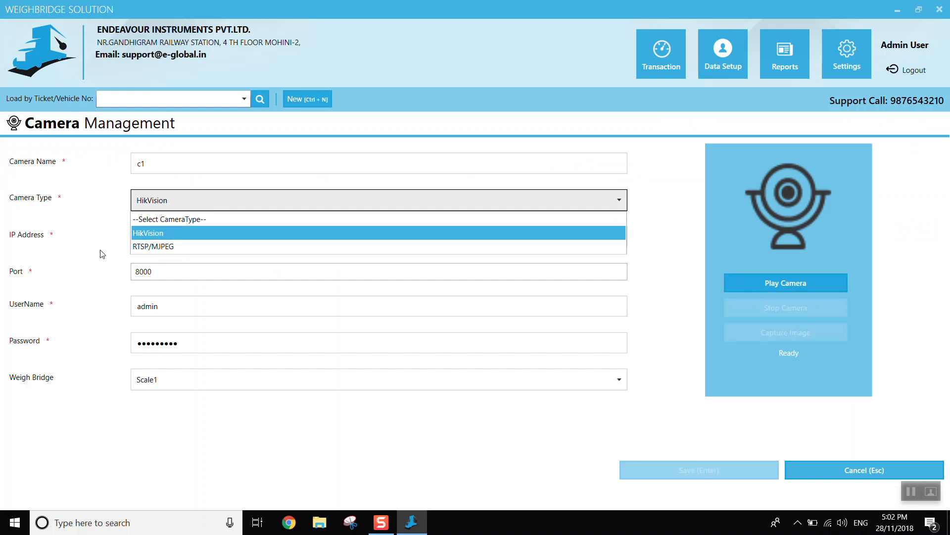
pyautogui.click(140, 480)
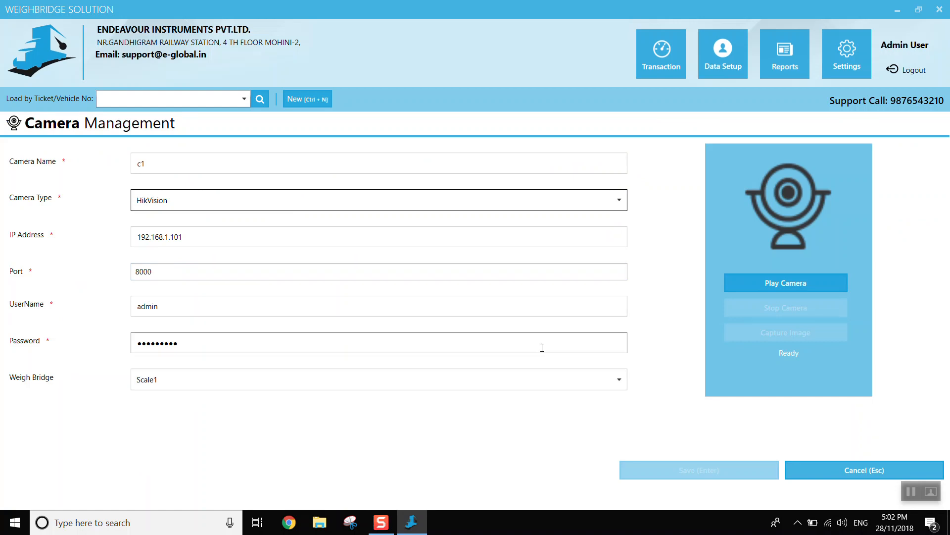
pyautogui.click(776, 283)
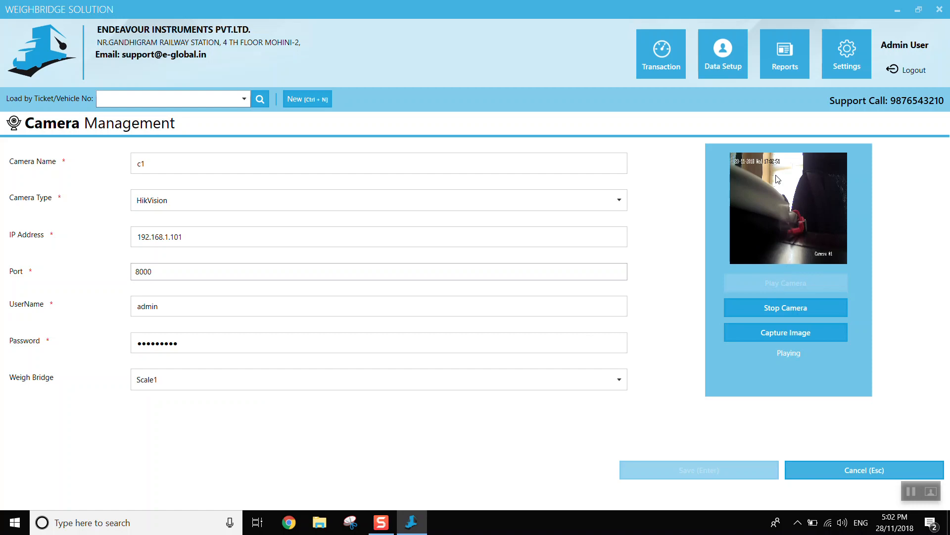
pyautogui.click(784, 309)
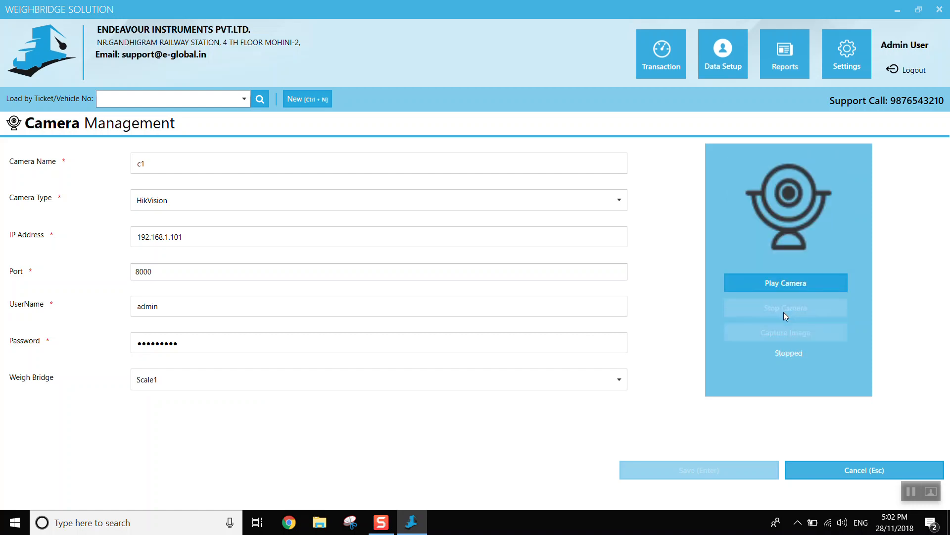
pyautogui.click(820, 468)
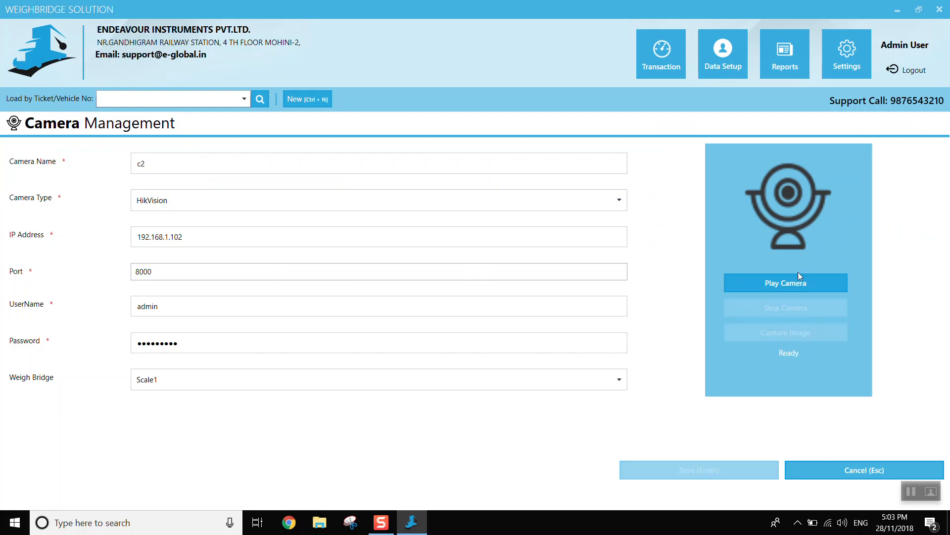
# - Test camera c2's live feed and return to the data setup without saving the camera record
pyautogui.click(790, 280)
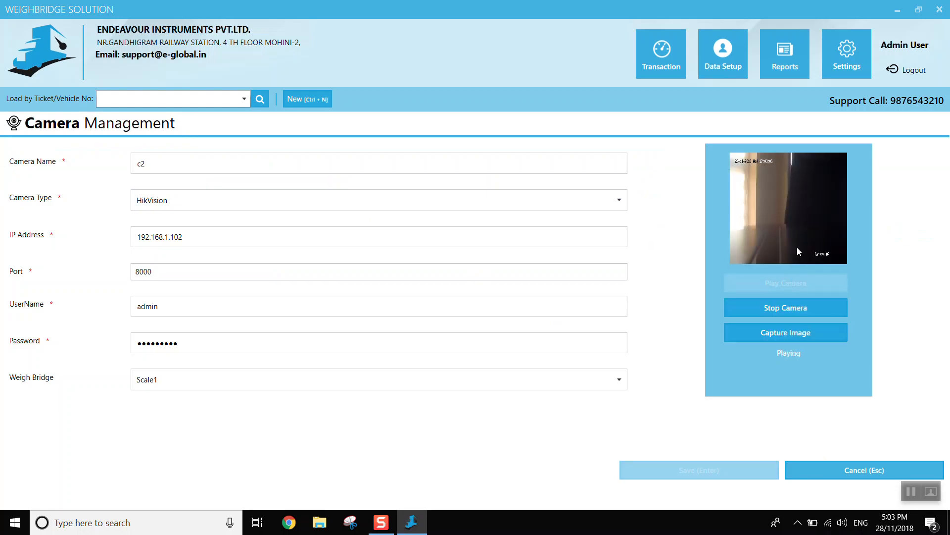
pyautogui.click(845, 474)
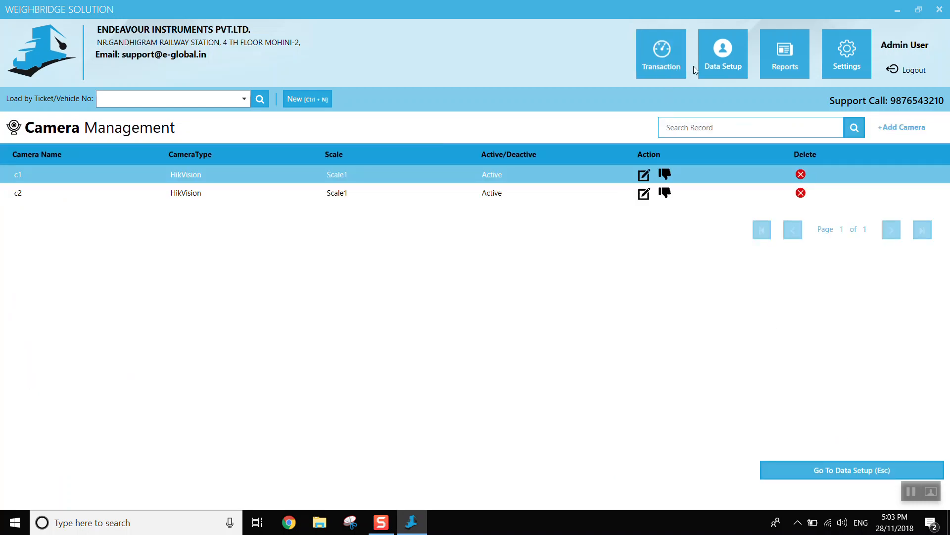
pyautogui.click(714, 67)
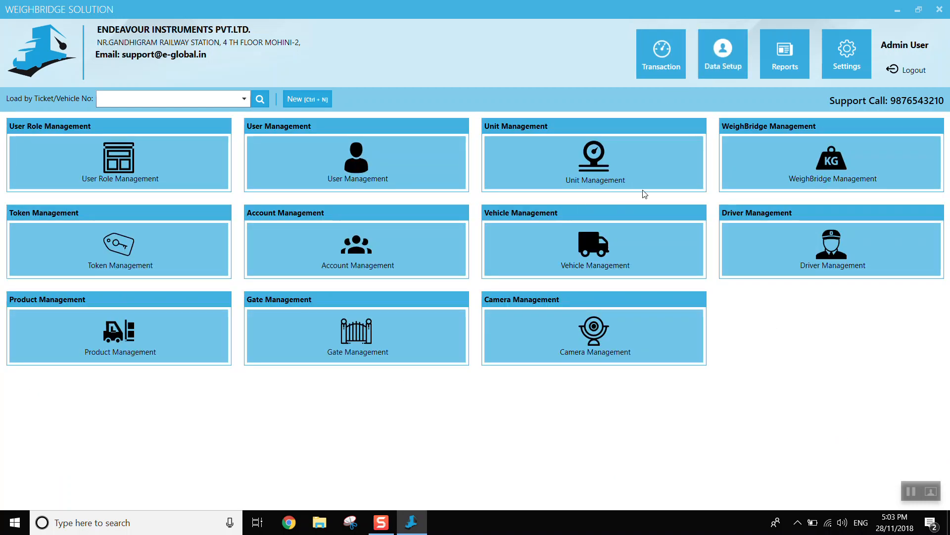
# - Review the database connection, auto backup and restore options in the system settings, and leave without saving
pyautogui.click(837, 55)
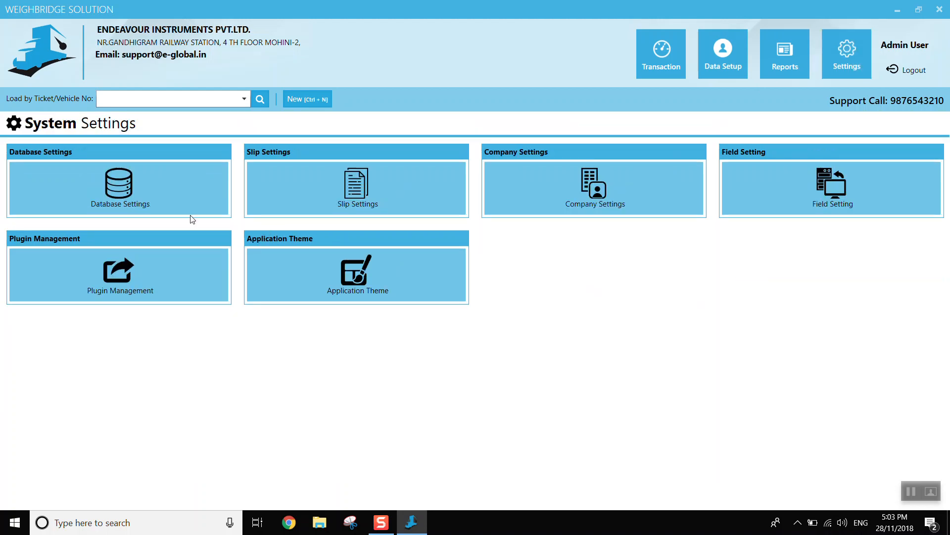
pyautogui.click(120, 189)
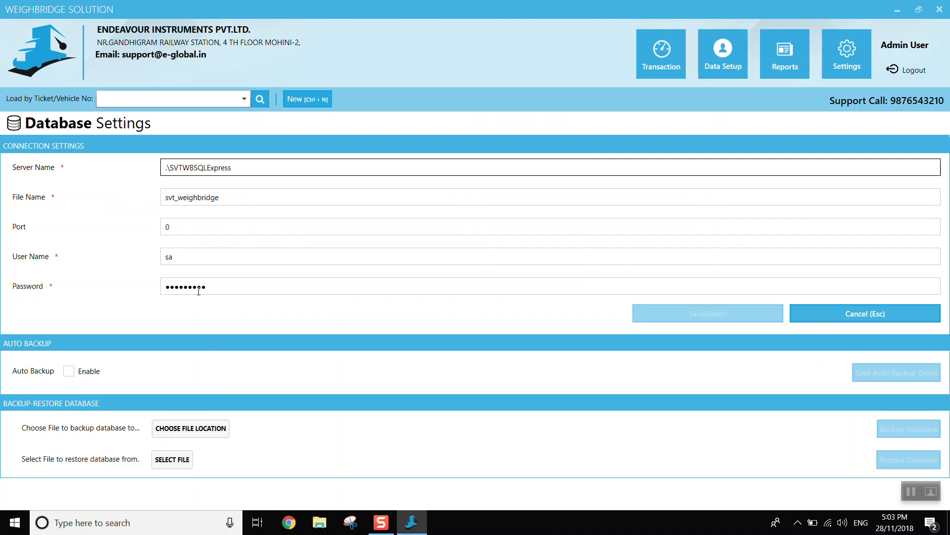
pyautogui.click(70, 372)
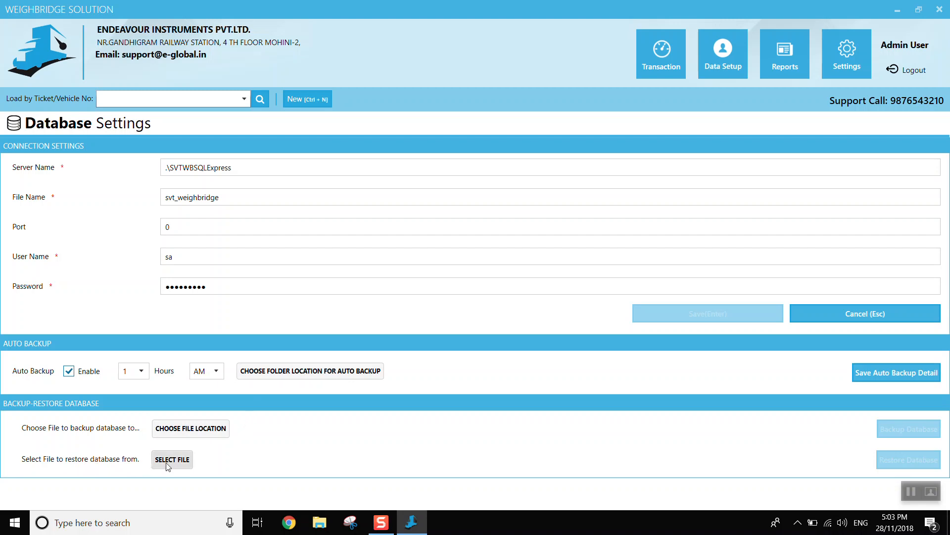
pyautogui.click(875, 319)
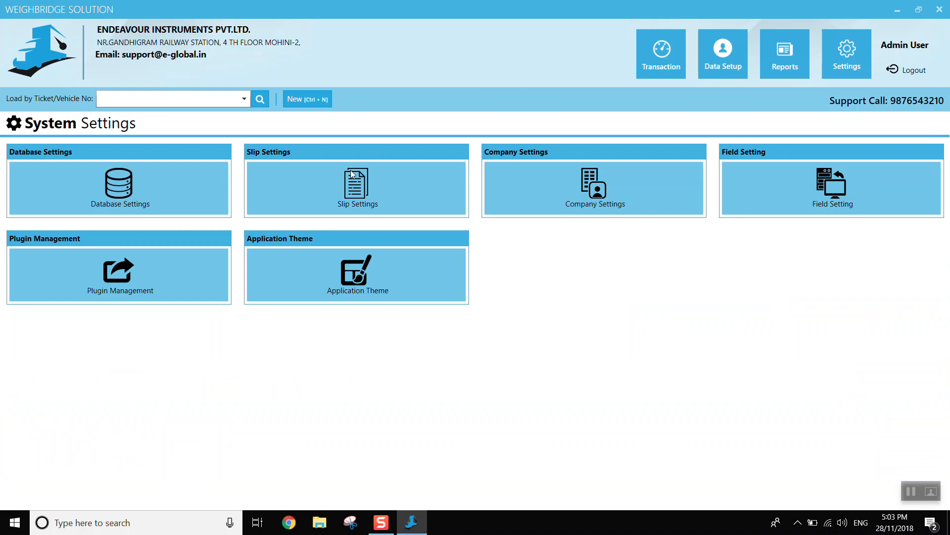
# - Review the slip settings and the company settings, returning to the system settings without saving any change
pyautogui.click(352, 186)
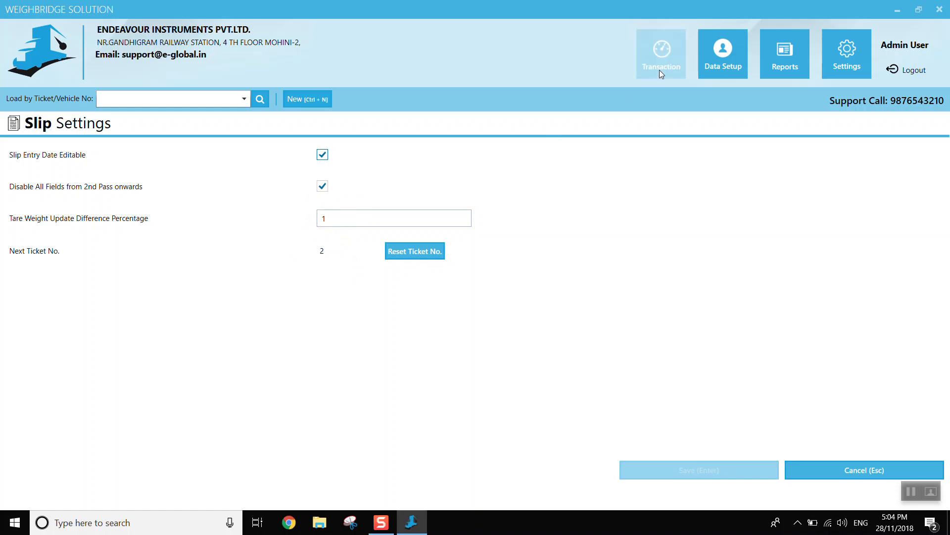
pyautogui.click(833, 55)
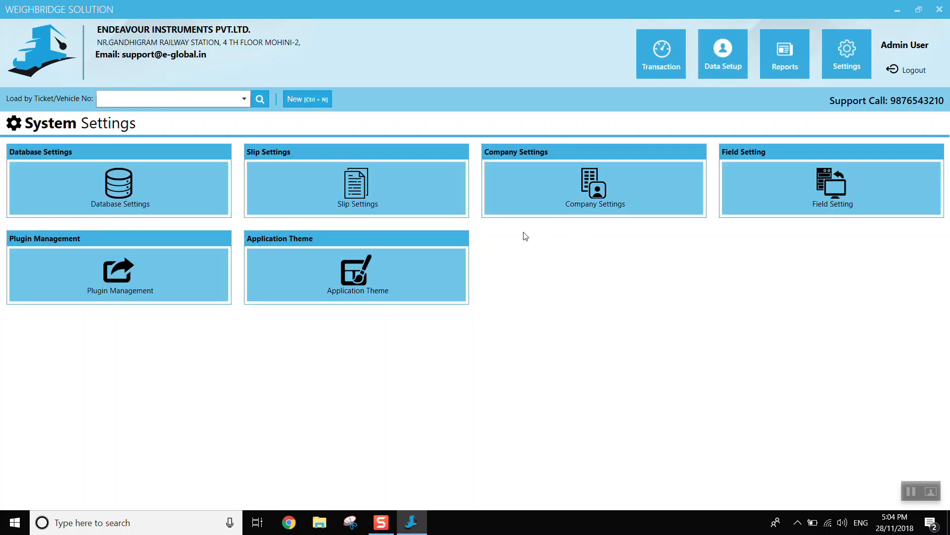
pyautogui.click(587, 181)
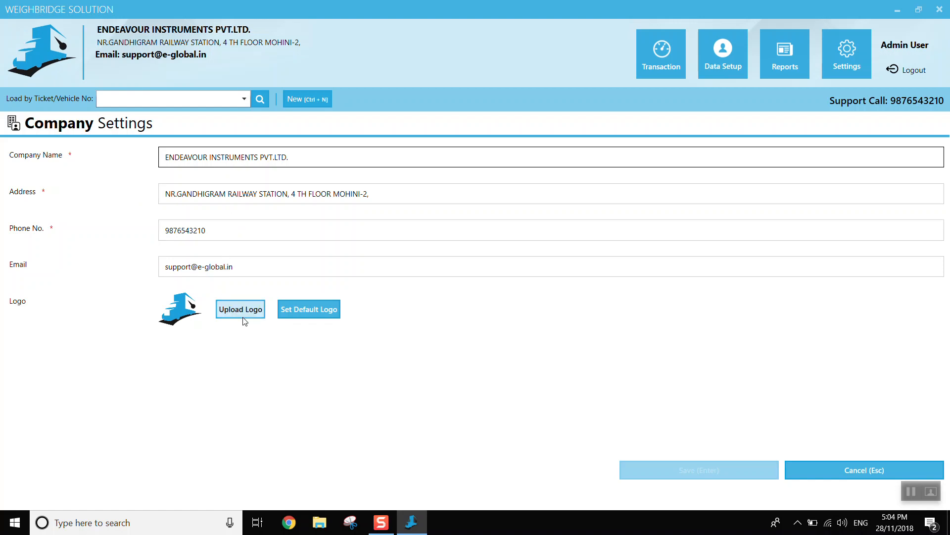
pyautogui.click(858, 470)
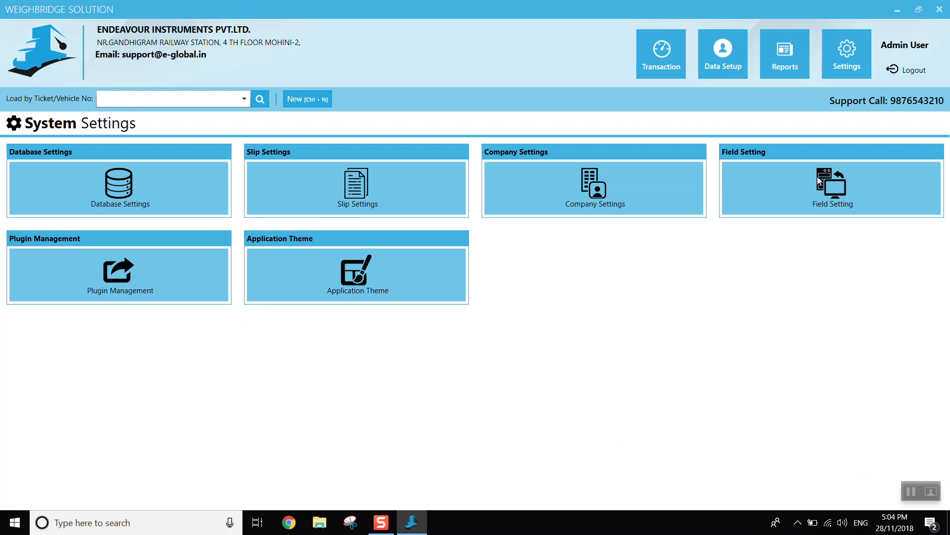
# - In the custom field settings, make Field1 and Field2 visible and mark both as required
pyautogui.click(816, 176)
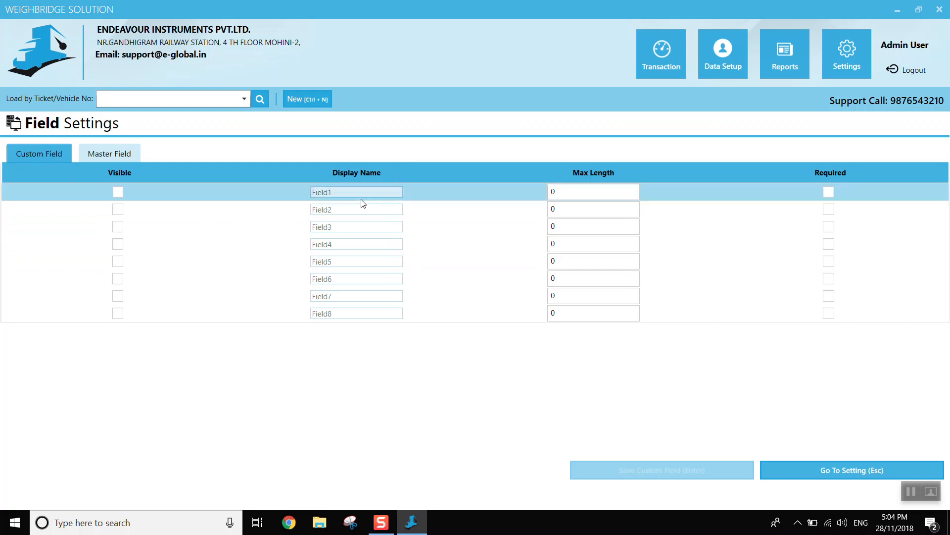
pyautogui.click(117, 191)
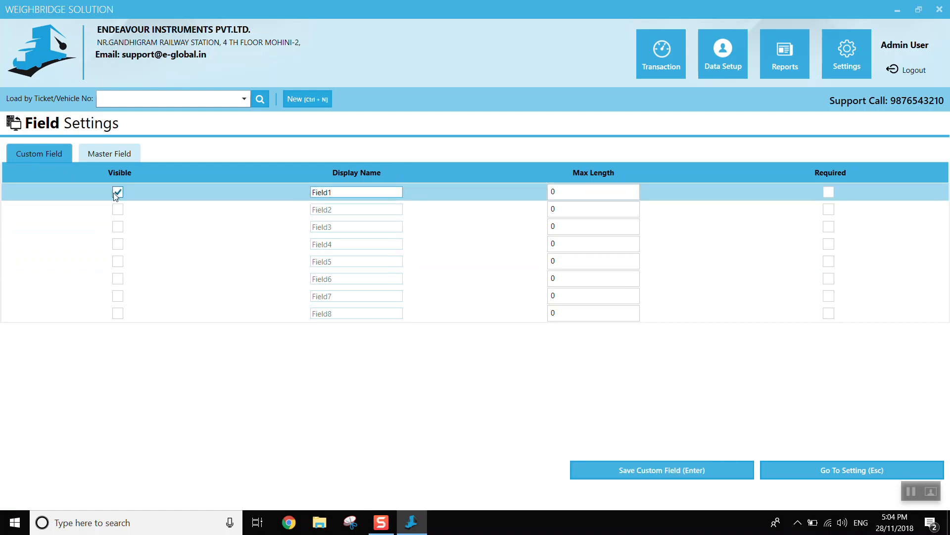
pyautogui.click(117, 209)
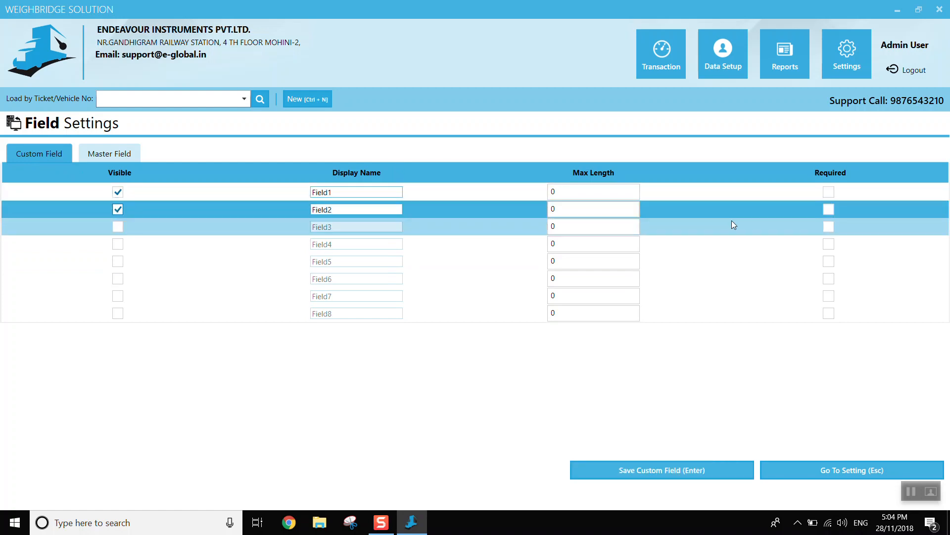
pyautogui.click(827, 191)
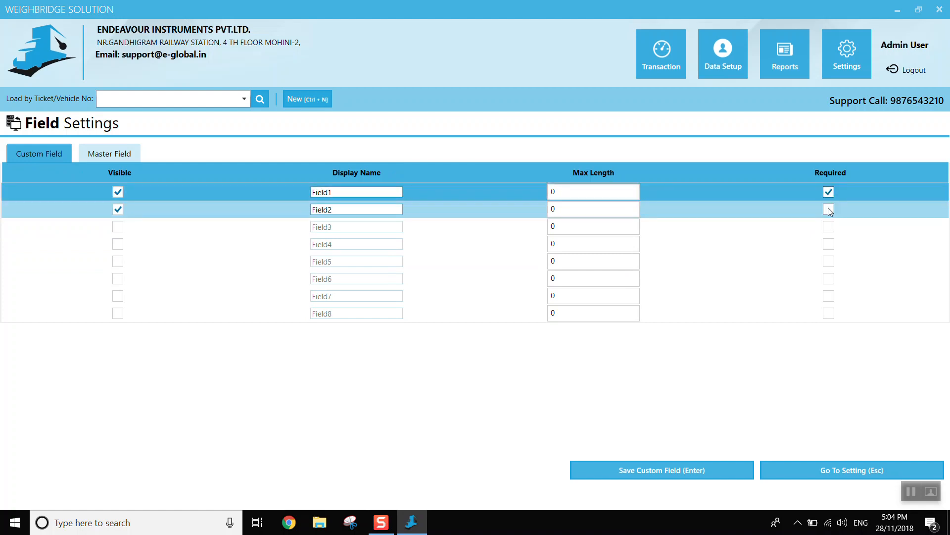
pyautogui.click(829, 209)
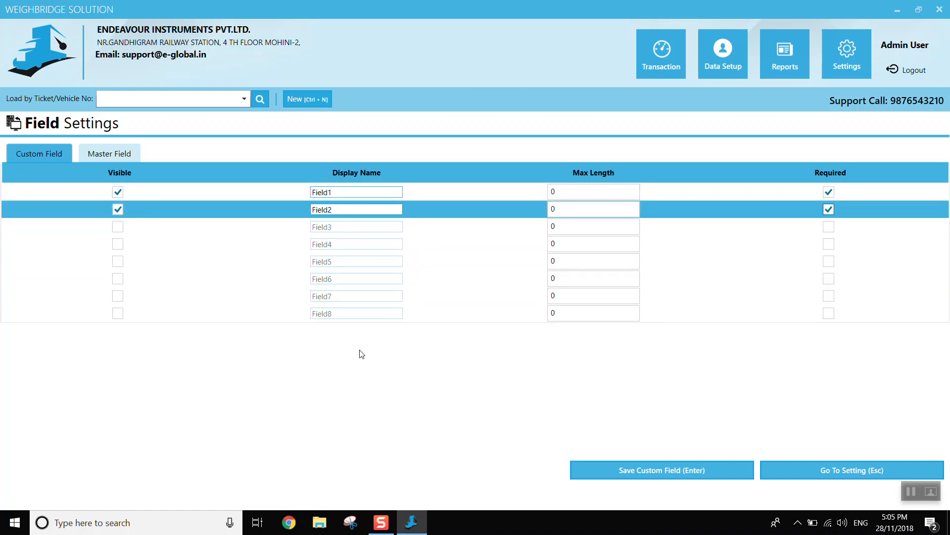
# - Examine the master fields' visible and required options, switching Account's required option on and back off
pyautogui.click(109, 154)
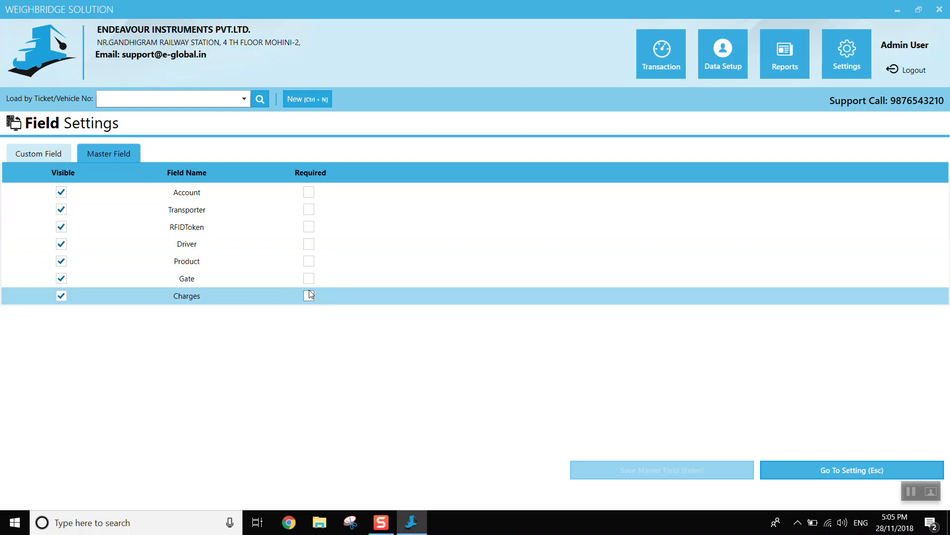
pyautogui.click(308, 191)
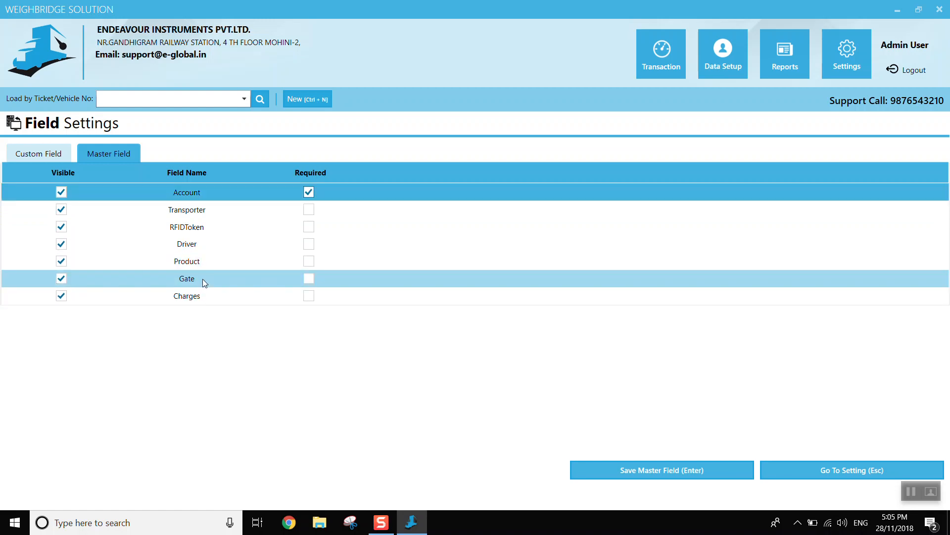
pyautogui.click(308, 192)
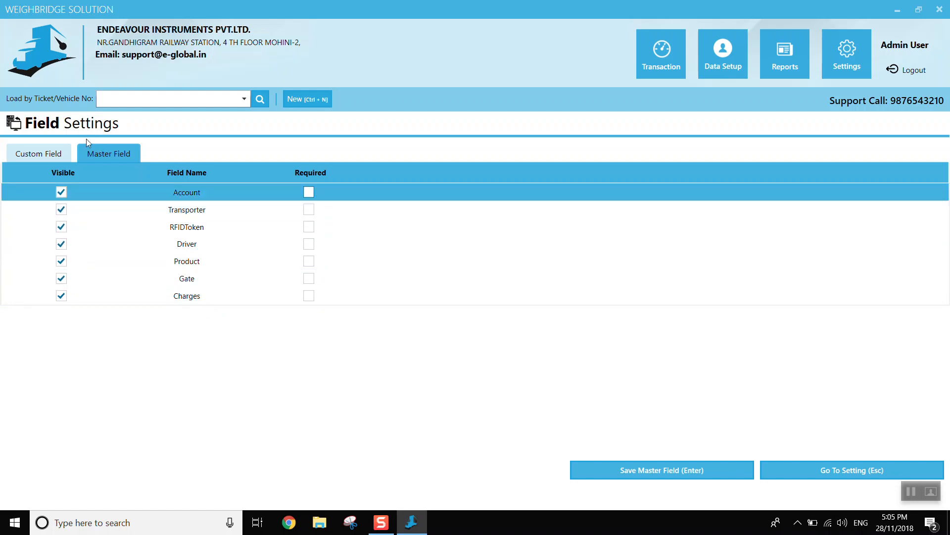
# - Return to the custom fields and save their settings
pyautogui.click(30, 153)
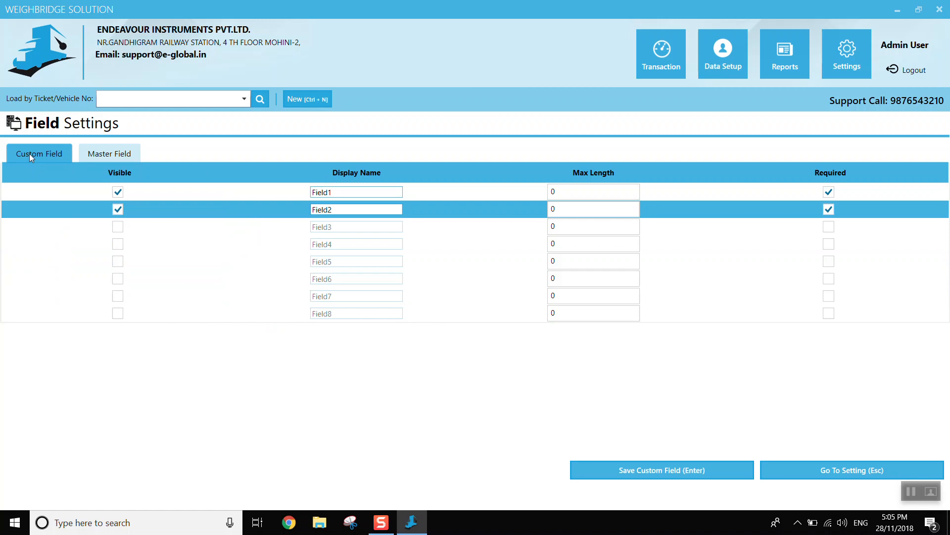
pyautogui.click(653, 471)
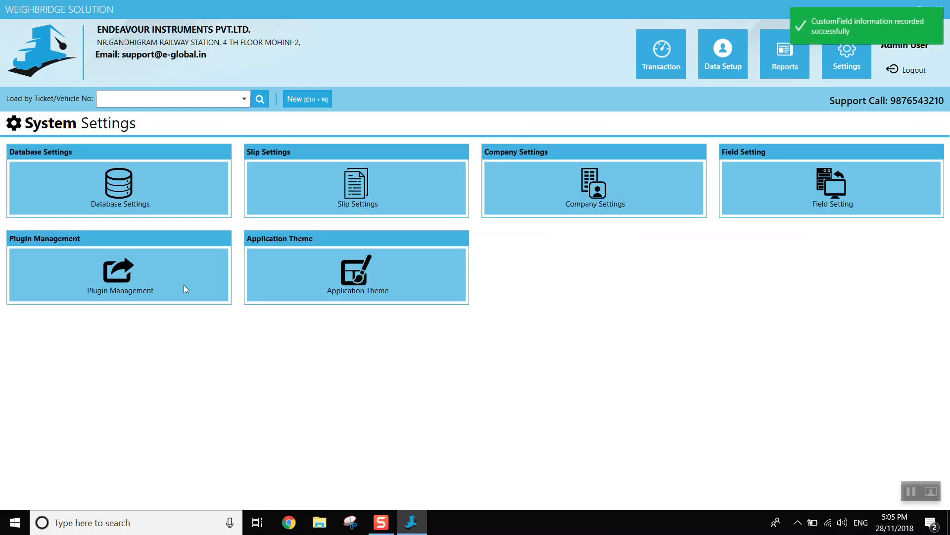
# - Review the plugin management list, return to the system settings and open the application theme settings
pyautogui.click(144, 275)
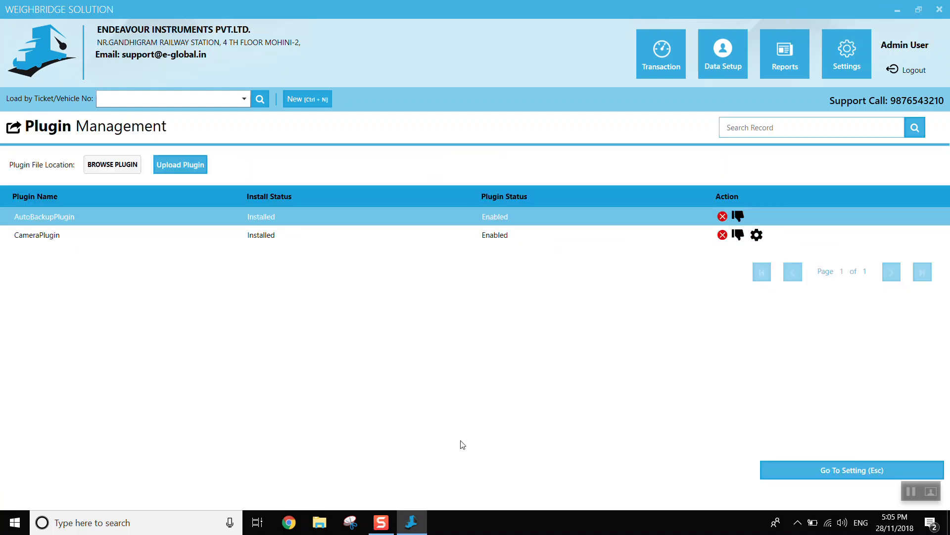
pyautogui.press('Escape')
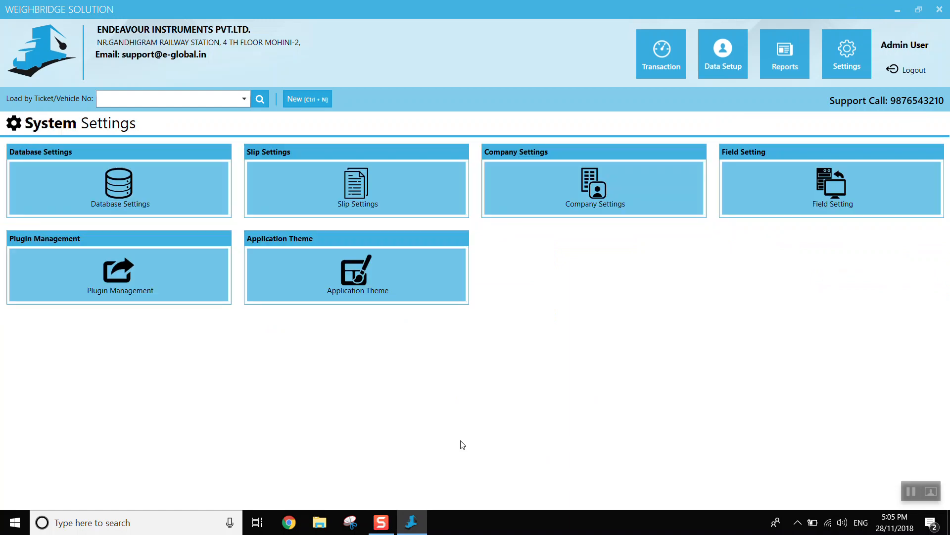
pyautogui.click(361, 276)
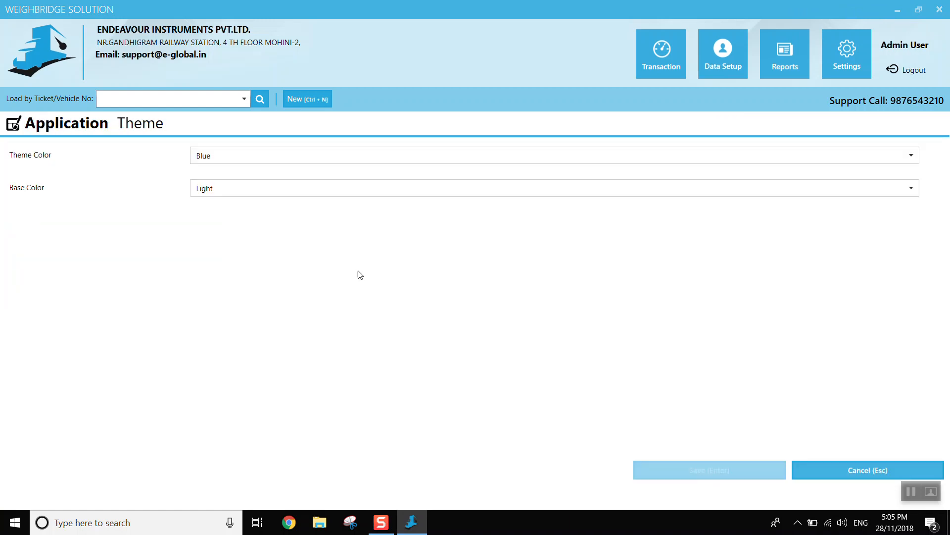
# - Try the Red, Teal and Violet theme colours in the application theme settings
pyautogui.click(310, 155)
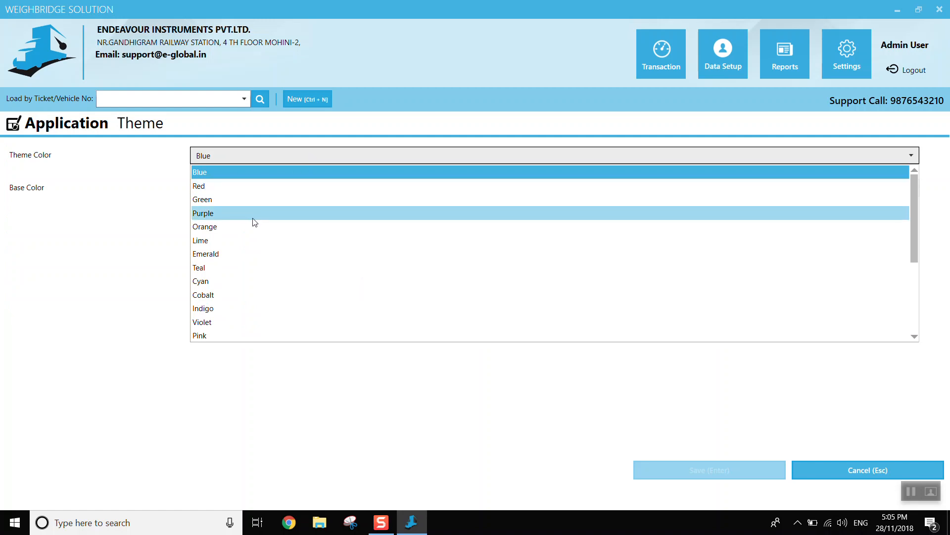
pyautogui.click(240, 187)
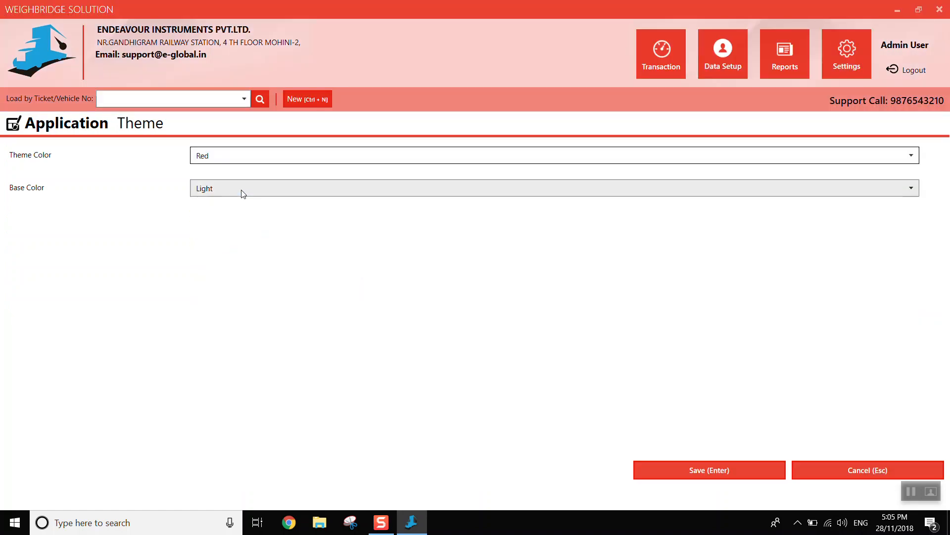
pyautogui.click(251, 156)
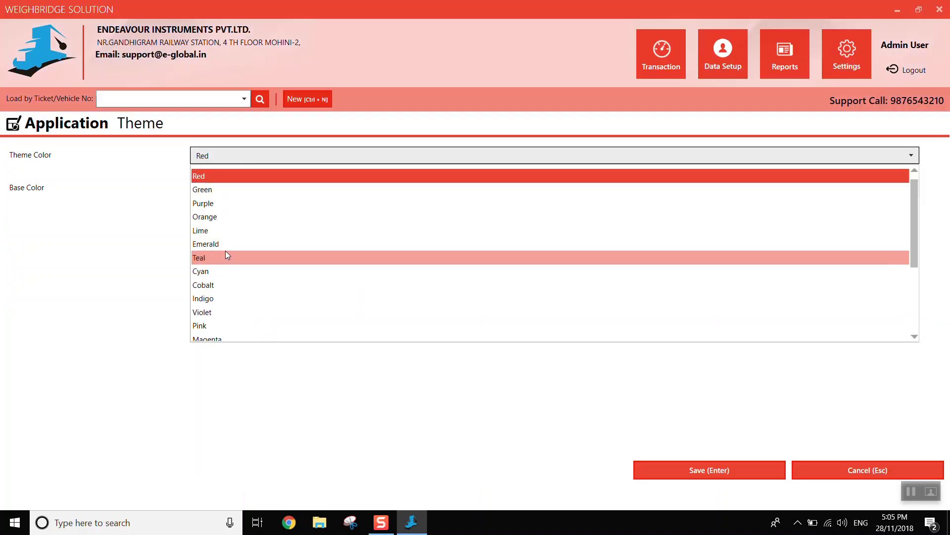
pyautogui.click(225, 254)
pyautogui.click(262, 156)
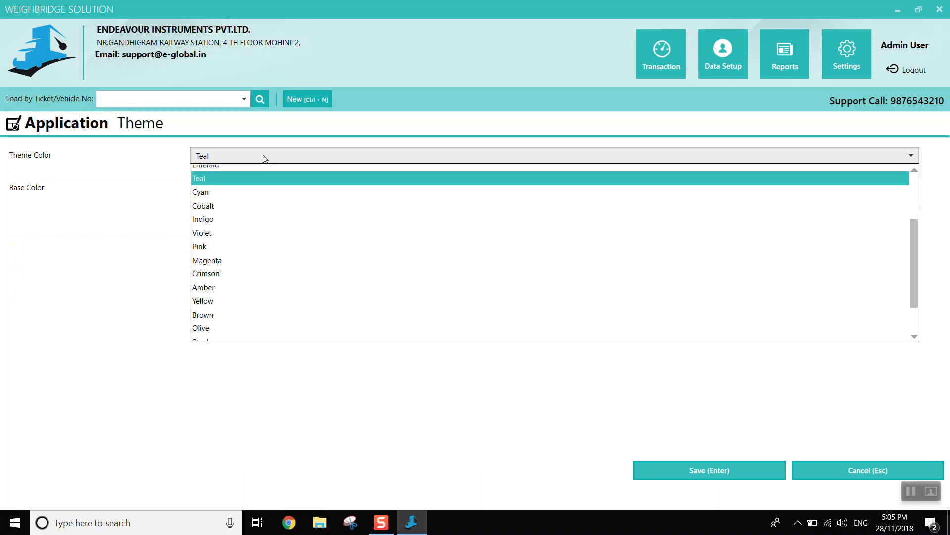
pyautogui.click(253, 246)
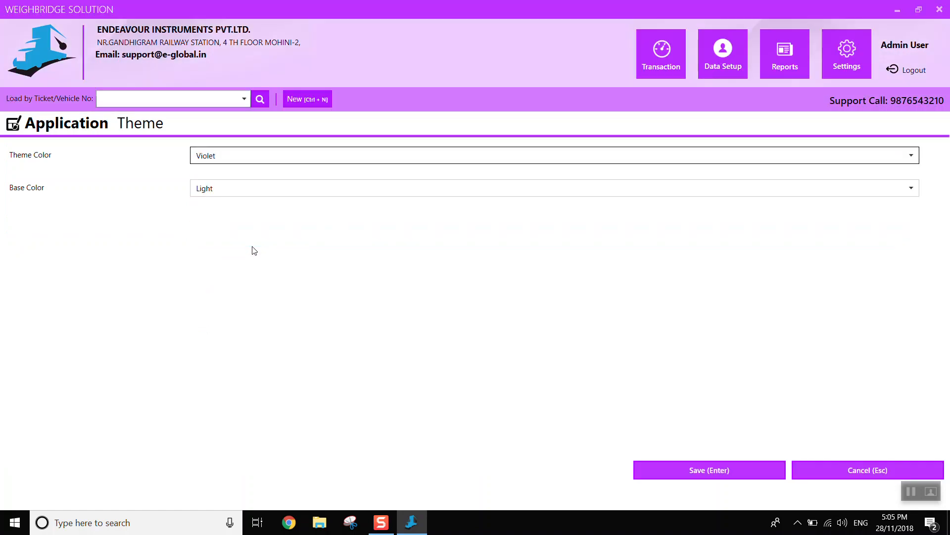
# - Set the application's theme colour to Blue and save the theme
pyautogui.click(322, 155)
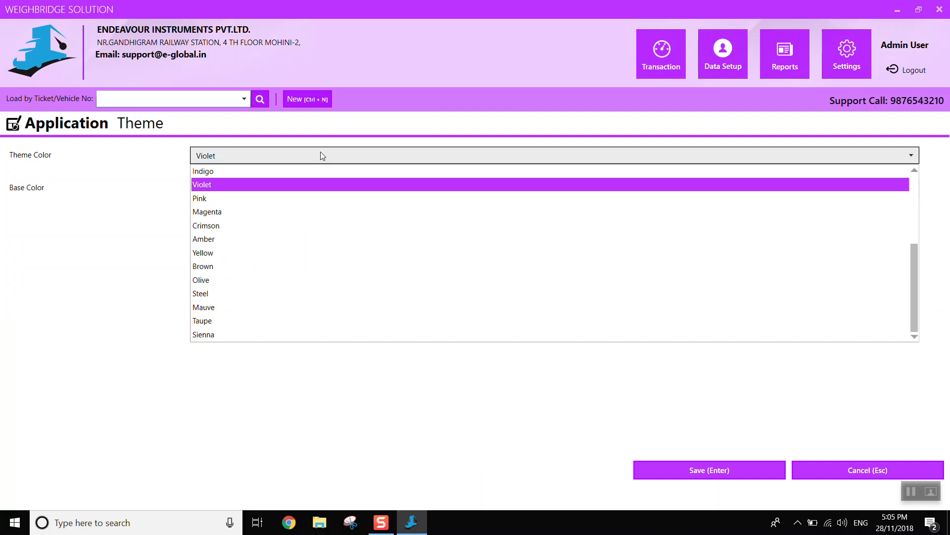
pyautogui.click(914, 195)
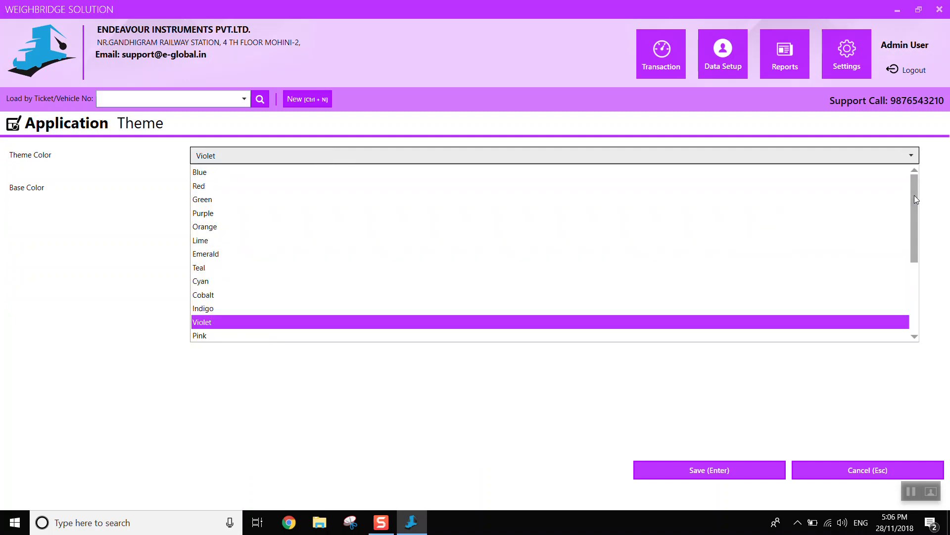
pyautogui.click(848, 470)
pyautogui.click(261, 157)
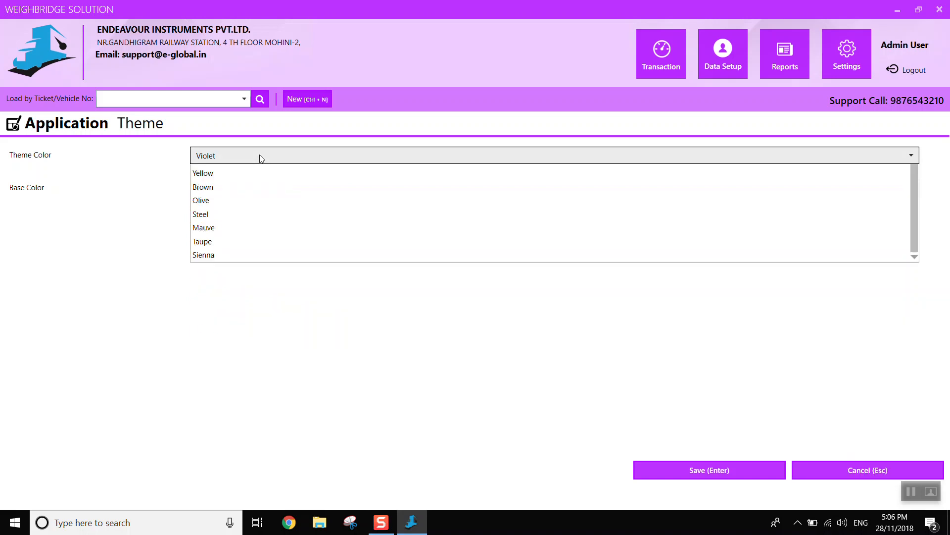
pyautogui.press('Home')
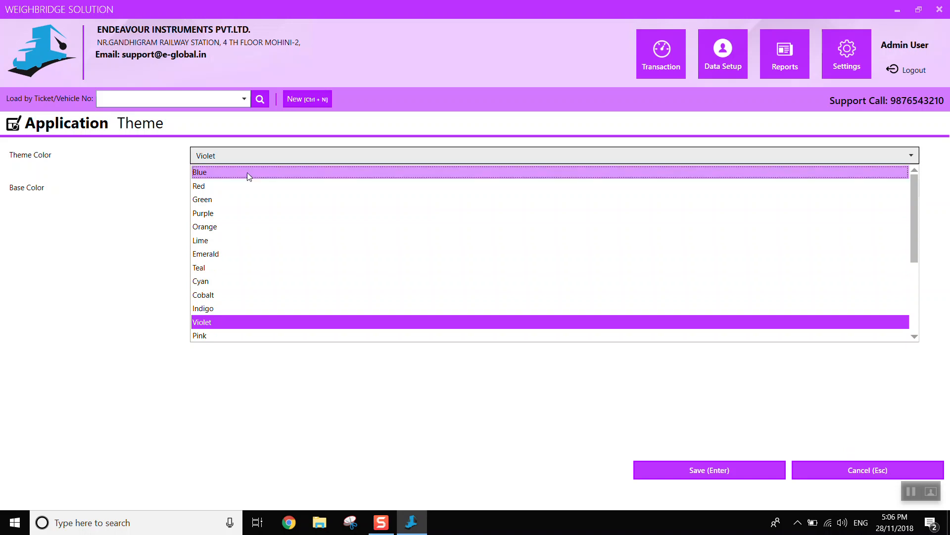
pyautogui.click(246, 174)
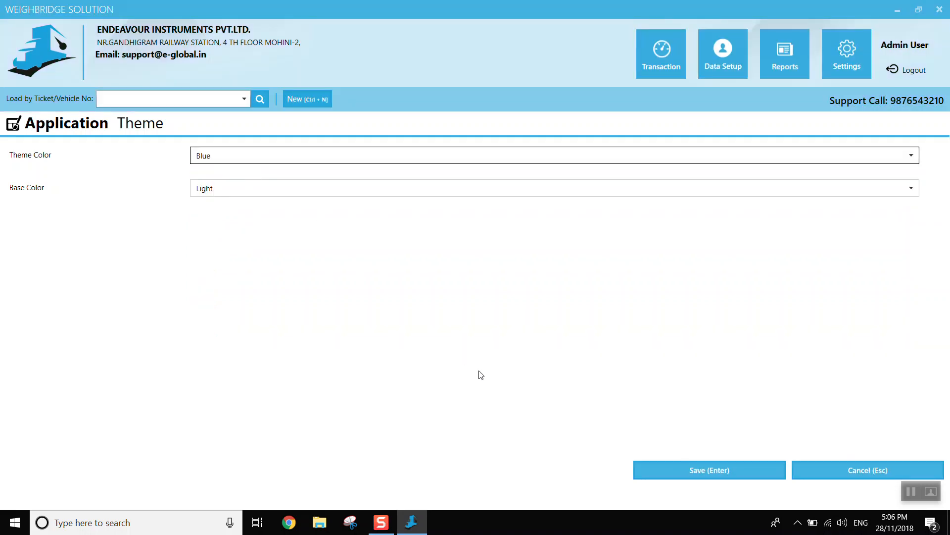
pyautogui.click(711, 474)
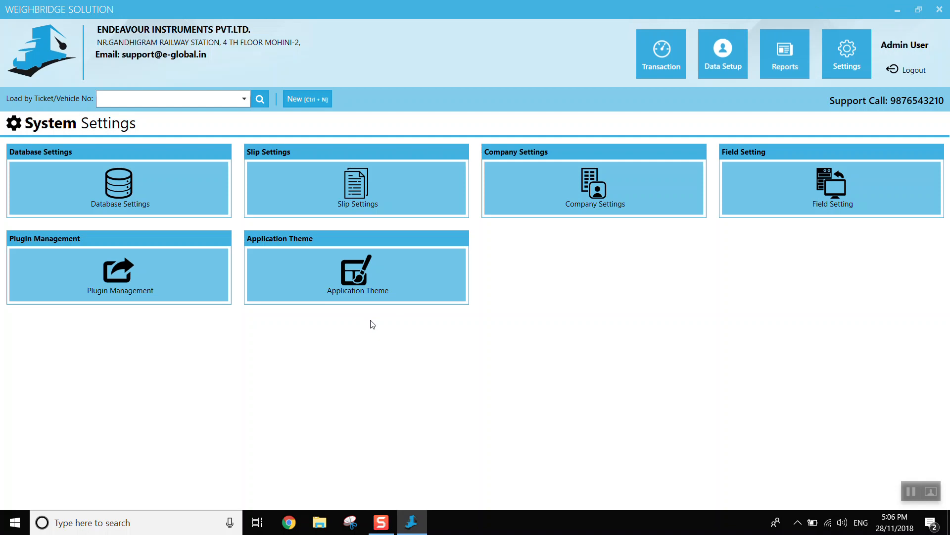
# - Review the master reports and the transaction report's filter options, returning to the reports overview
pyautogui.click(792, 62)
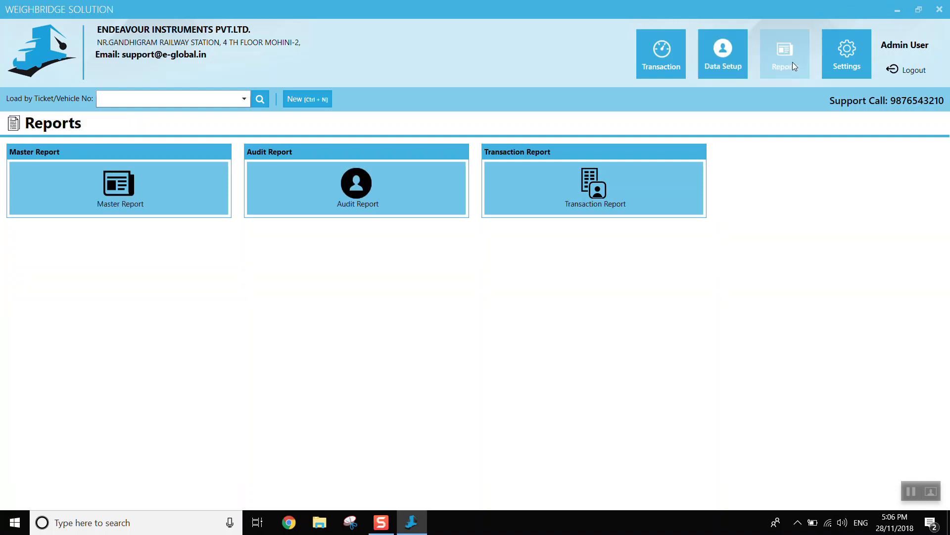
pyautogui.click(99, 177)
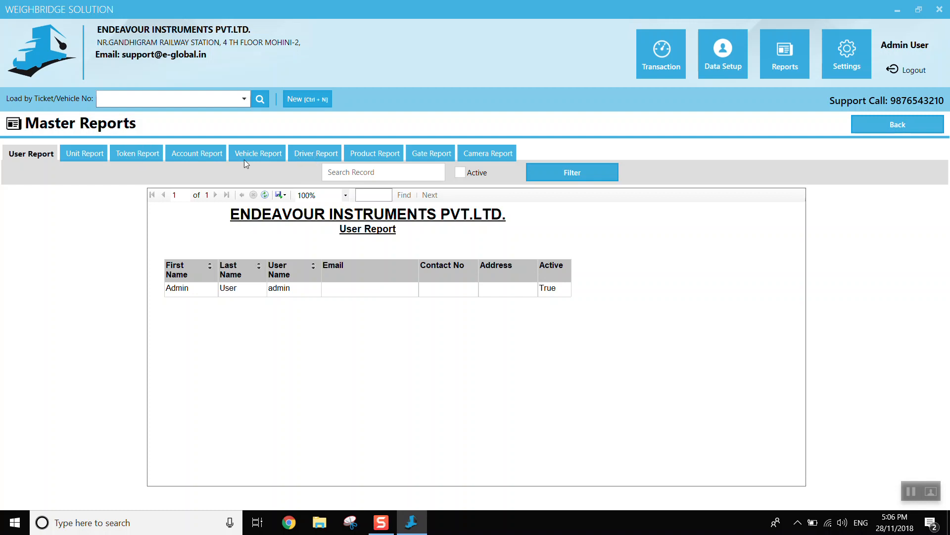
pyautogui.click(888, 126)
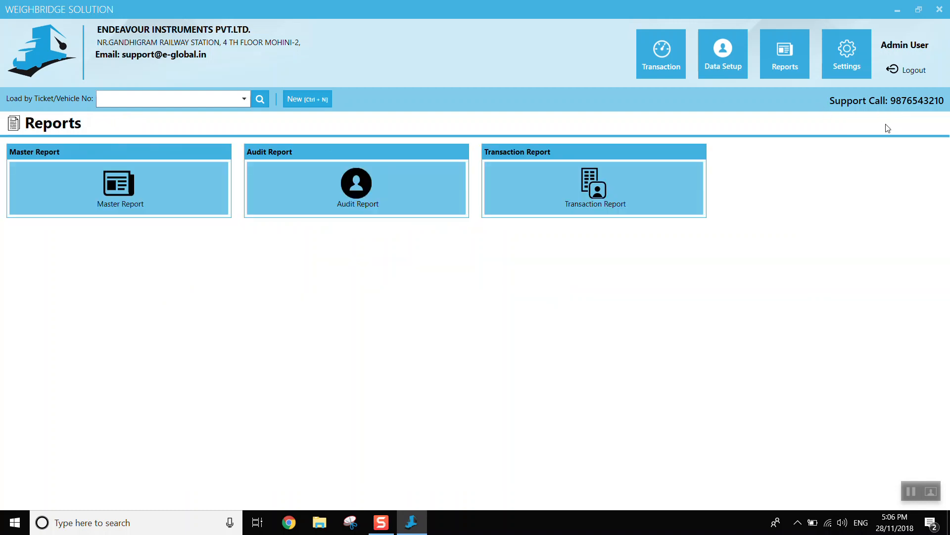
pyautogui.click(595, 202)
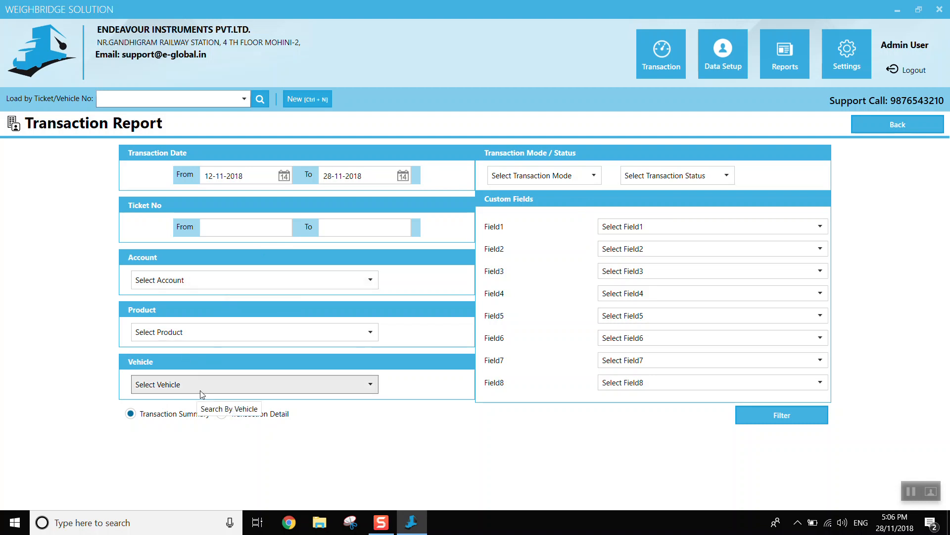
pyautogui.click(906, 124)
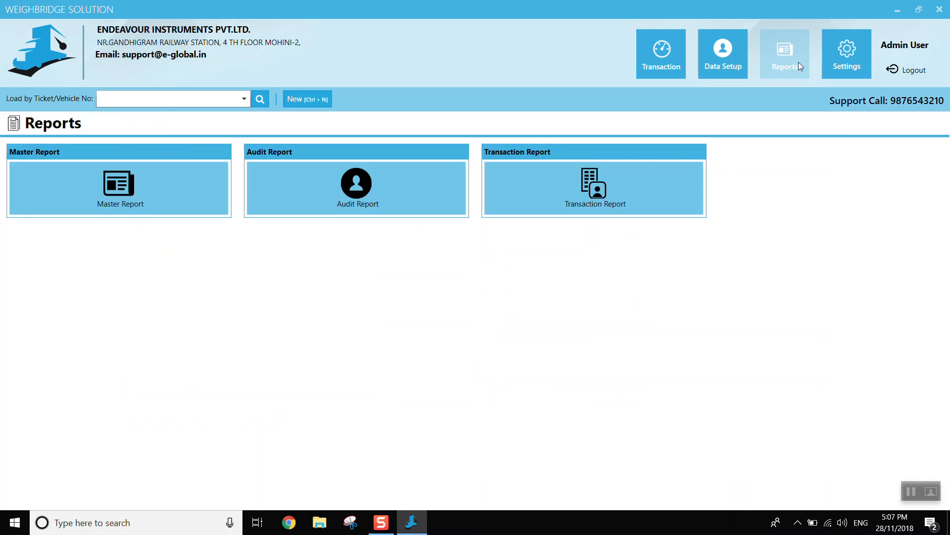
# - Create a transaction for vehicle TEST123 and set its account to xyz ltd company
pyautogui.click(642, 38)
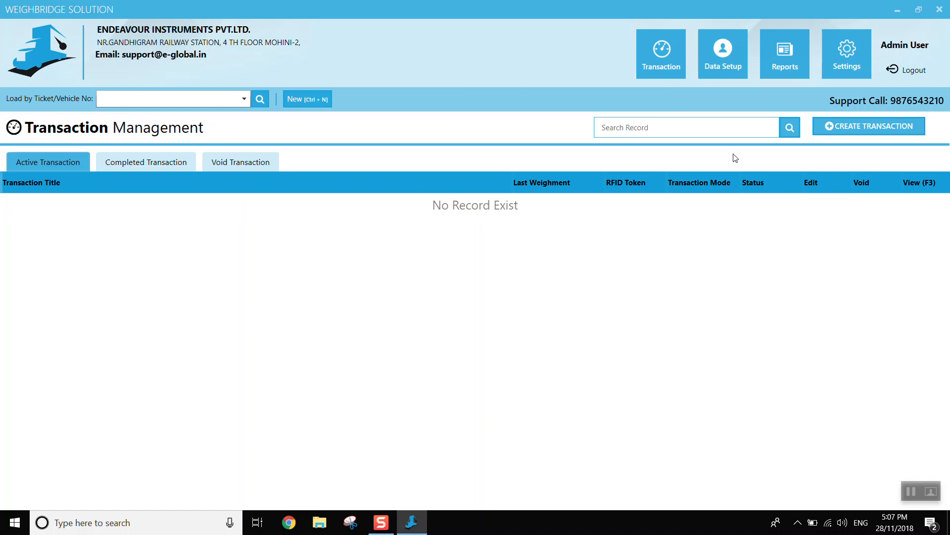
pyautogui.click(858, 130)
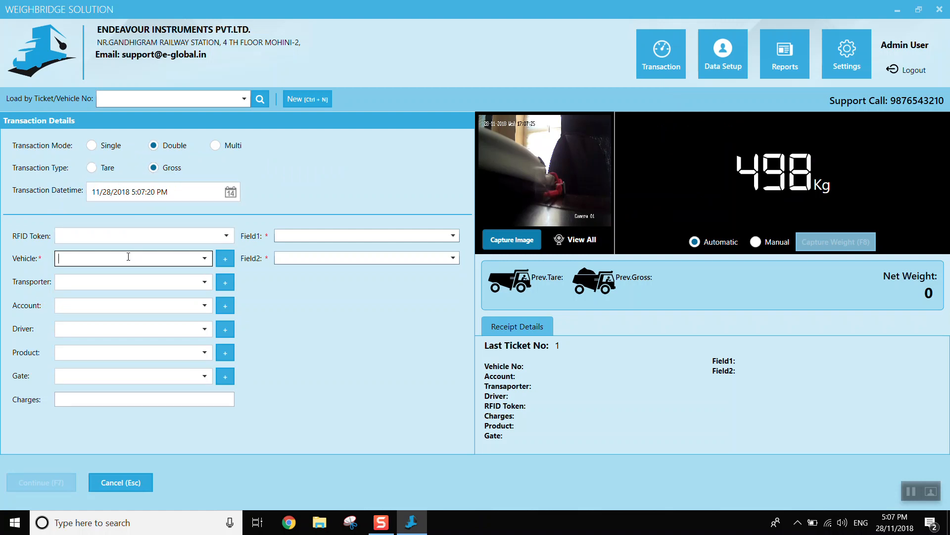
pyautogui.write('TEST123')
pyautogui.press('Tab')
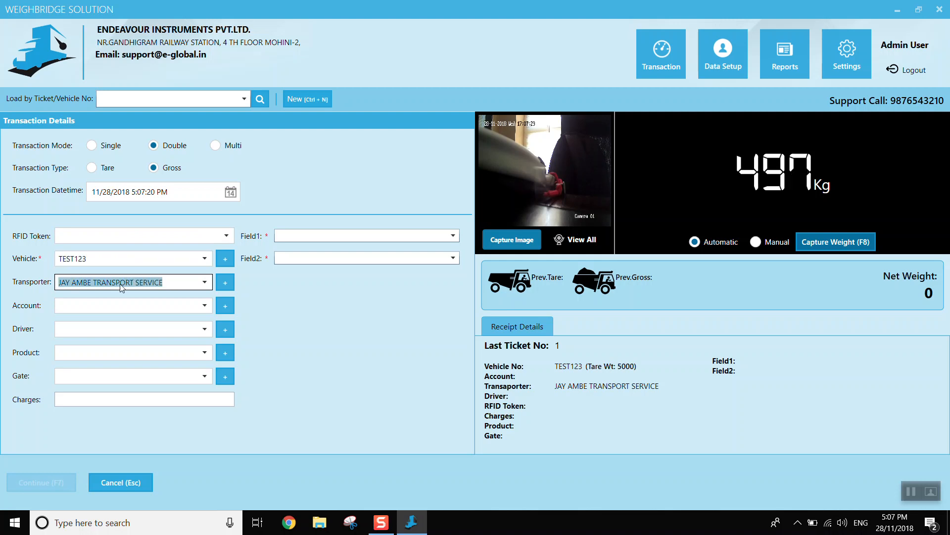
pyautogui.click(163, 305)
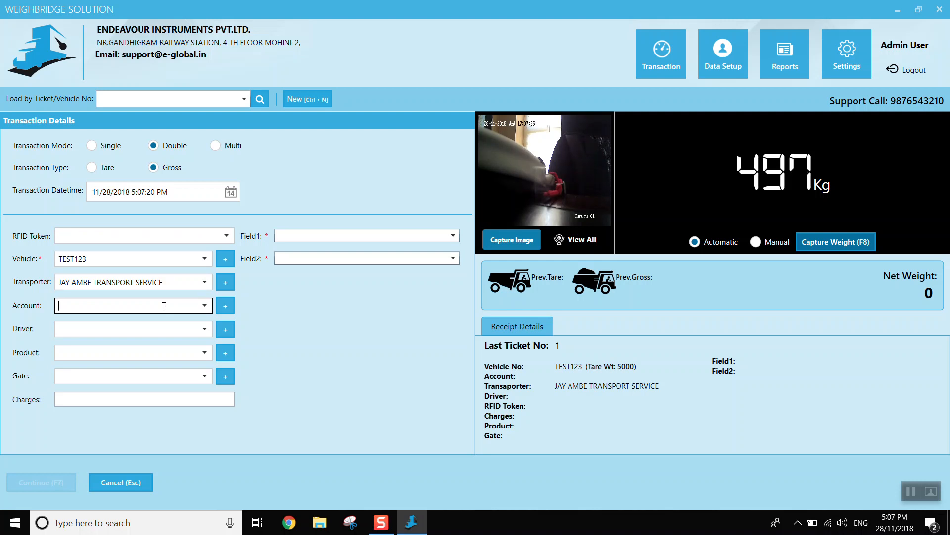
pyautogui.write('xyz ltd company')
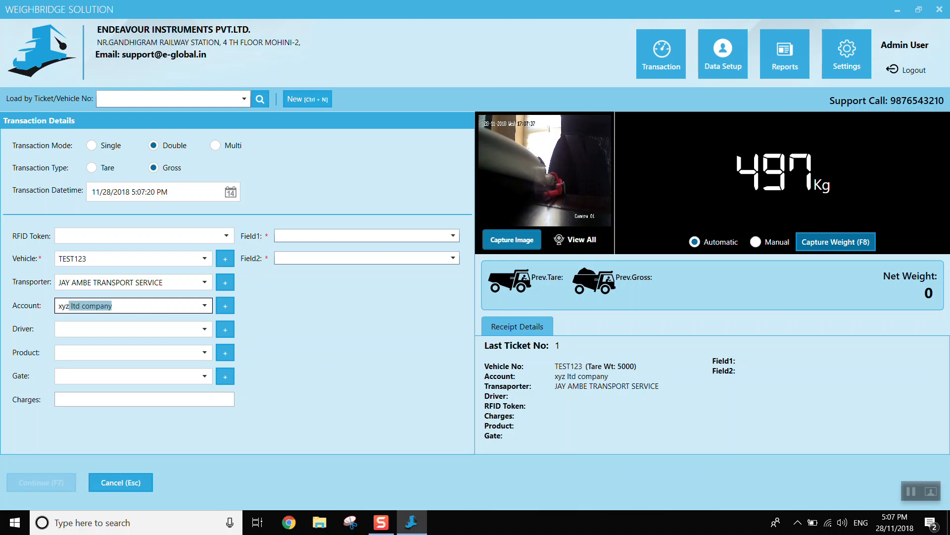
pyautogui.press('Tab')
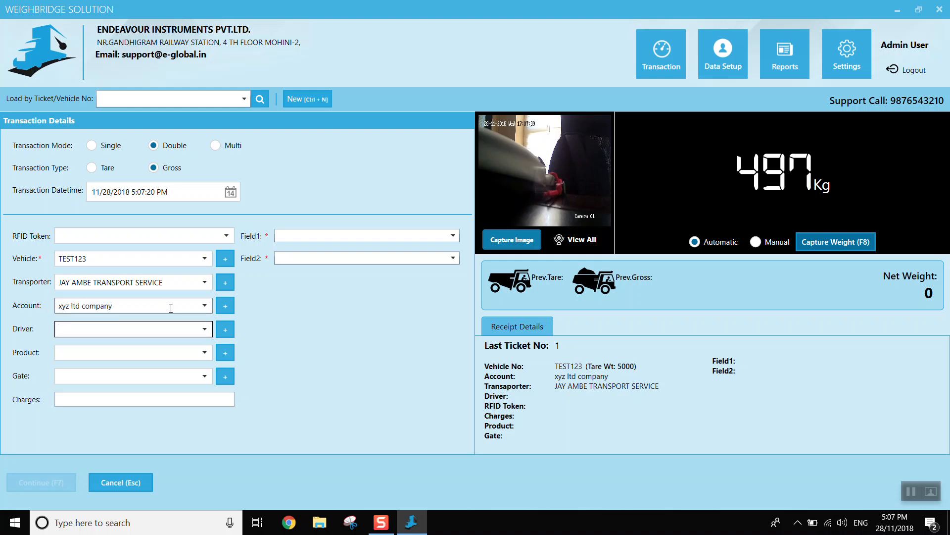
# - Add a new driver with the first name "name1" for the transaction
pyautogui.click(226, 329)
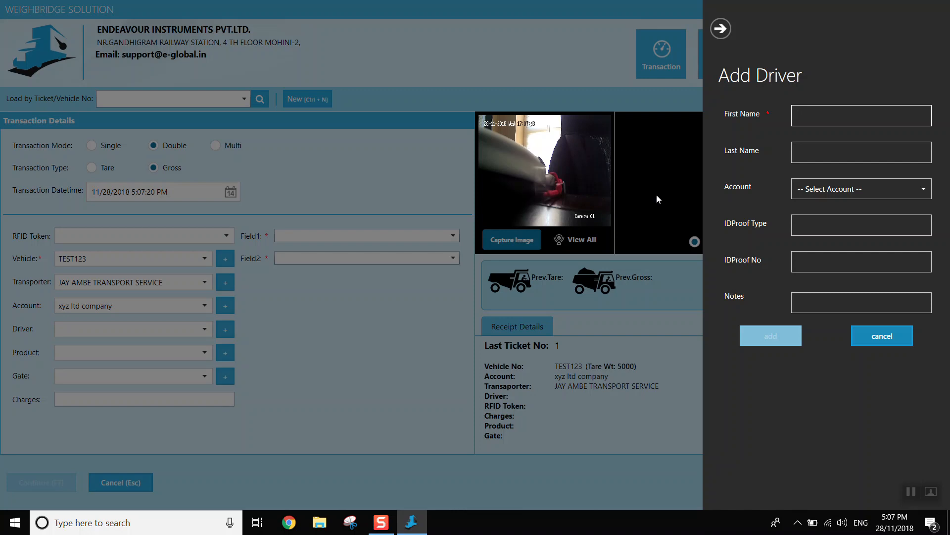
pyautogui.write('name1')
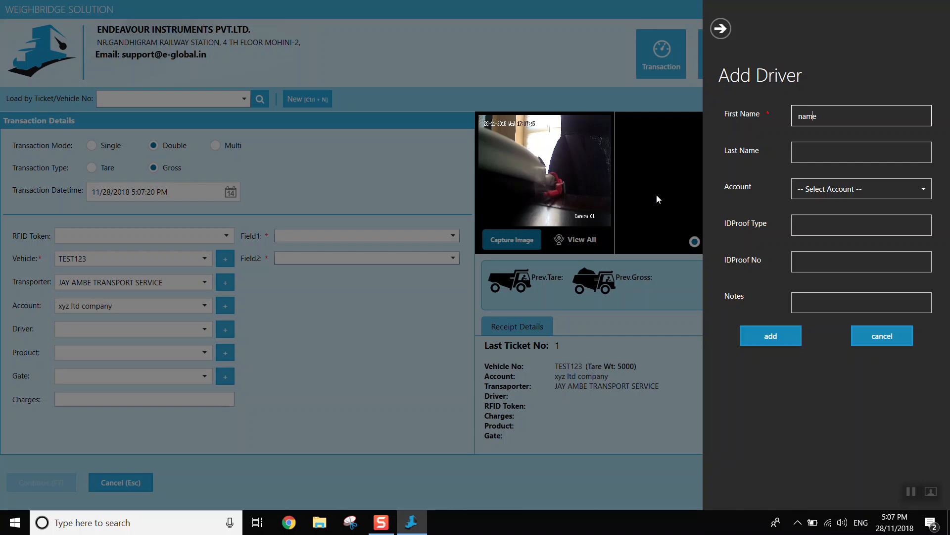
pyautogui.press('Tab')
pyautogui.press('Tab')
pyautogui.press('Tab')
pyautogui.click(768, 335)
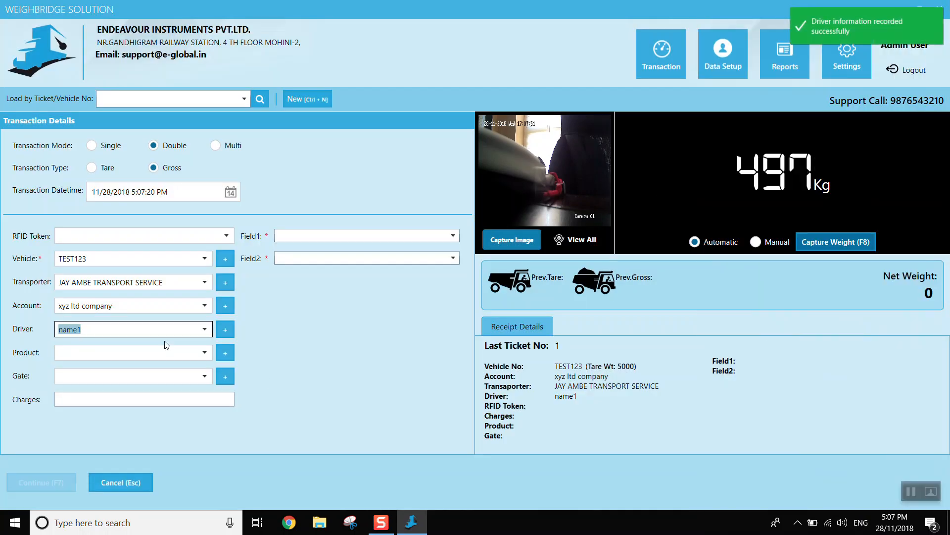
# - Enter "steel" as the transaction's product and add it to the master data
pyautogui.click(85, 352)
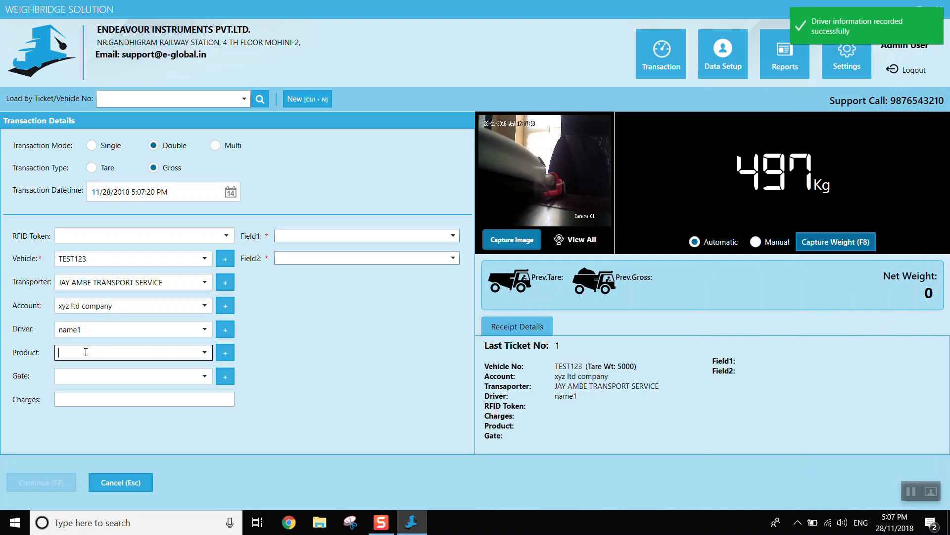
pyautogui.write('steel')
pyautogui.press('Tab')
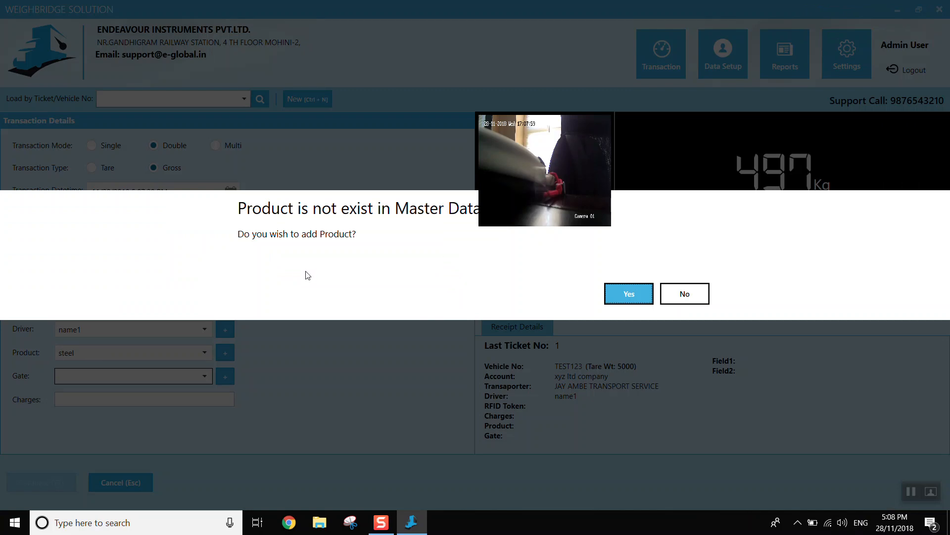
pyautogui.click(628, 294)
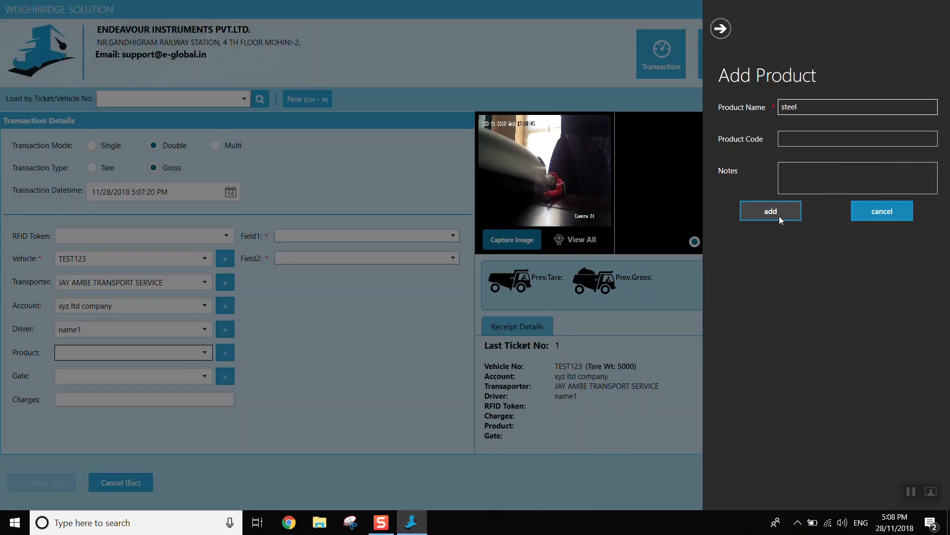
pyautogui.click(780, 216)
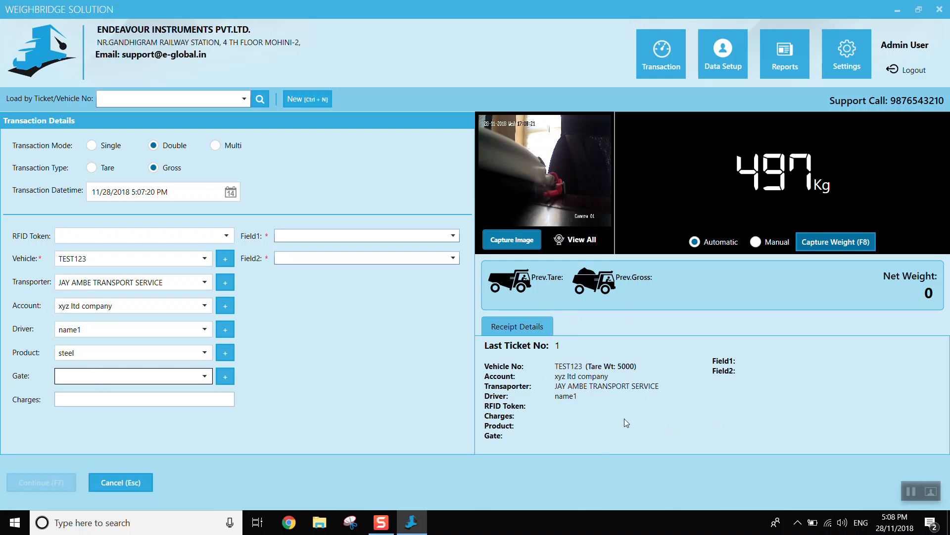
# - Capture the gross weight, set Field1 to "f1remarks" and Field2 to "f2 remarks", and save the transaction, closing its print preview
pyautogui.click(824, 247)
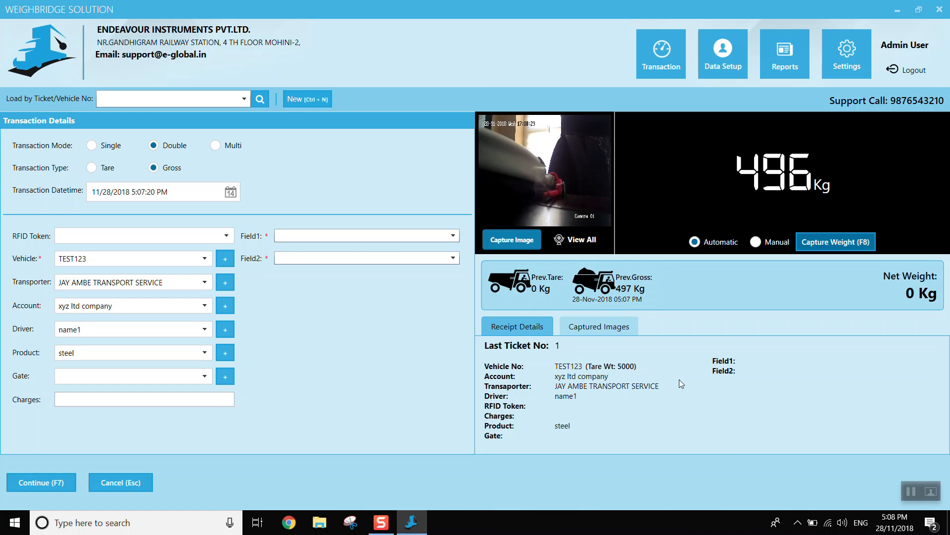
pyautogui.click(37, 483)
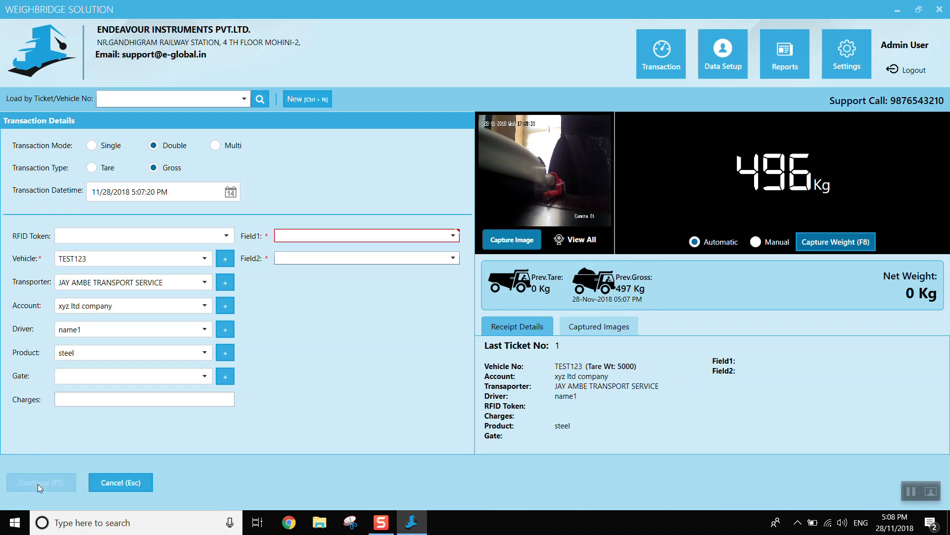
pyautogui.click(363, 236)
pyautogui.write('f1')
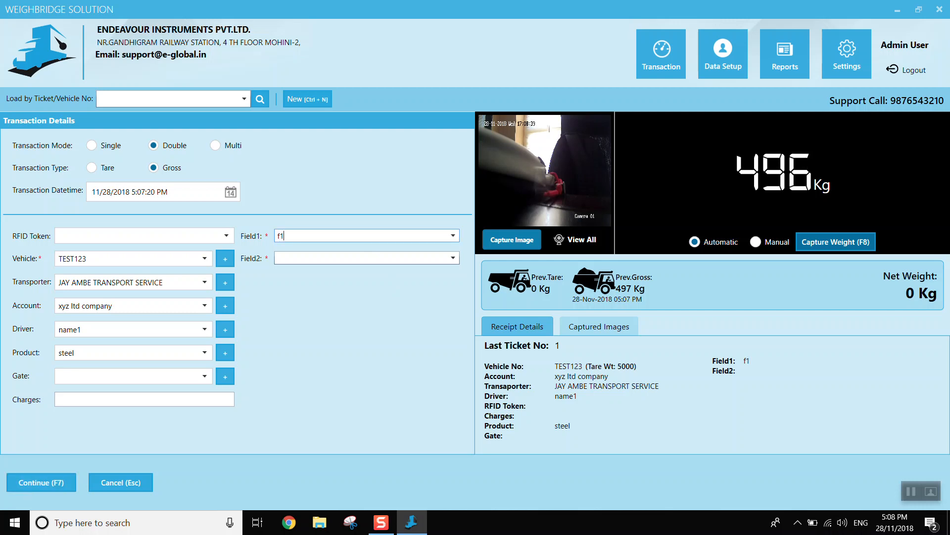
pyautogui.write('remarks')
pyautogui.press('Tab')
pyautogui.write('f2 remarks')
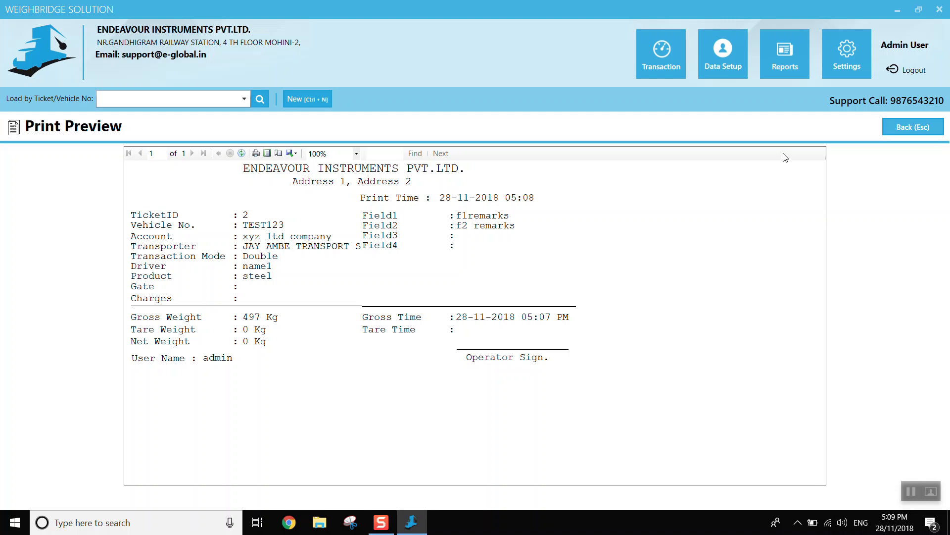
pyautogui.click(915, 127)
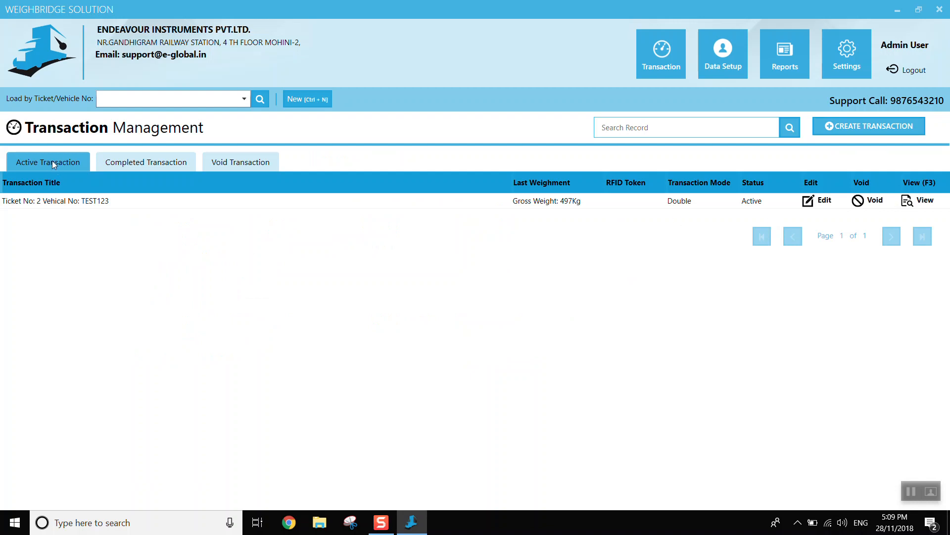
# - Review the completed and void transaction lists, returning to the active transactions
pyautogui.click(132, 162)
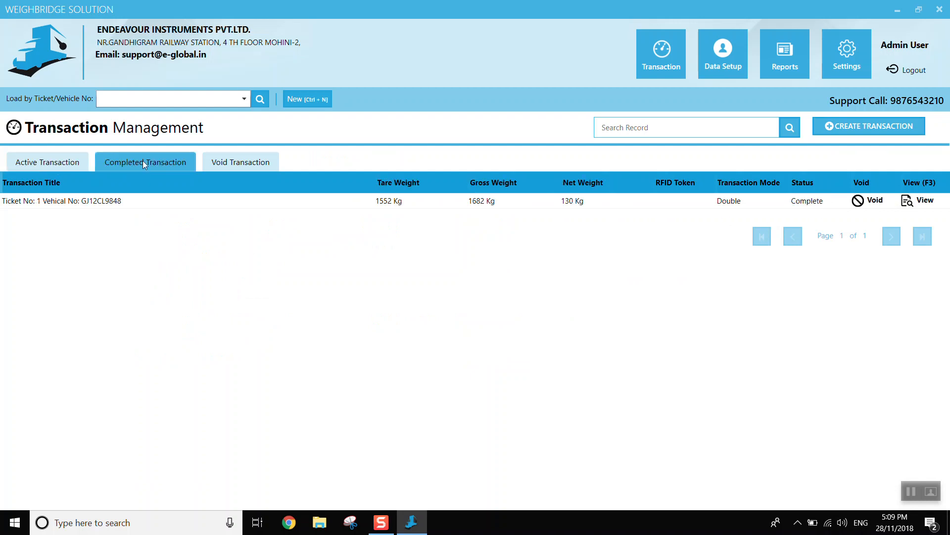
pyautogui.click(250, 163)
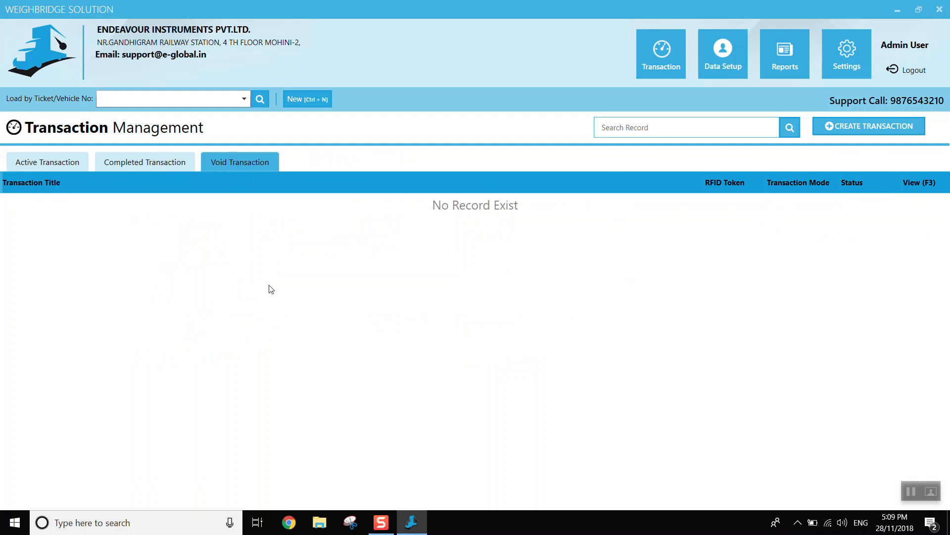
pyautogui.click(151, 165)
pyautogui.click(55, 166)
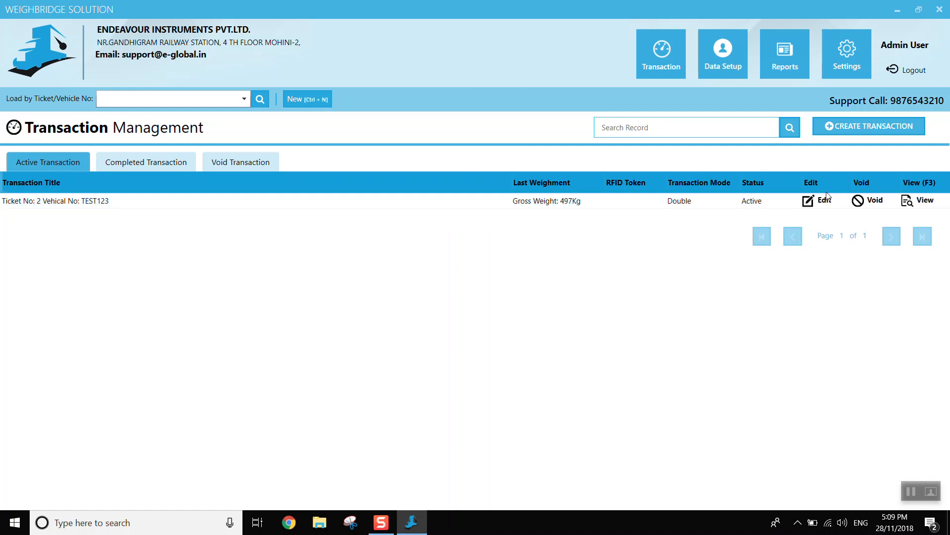
# - Reopen the active TEST123 transaction, capture its tare weight and end it, declining to change the vehicle's stored tare weight
pyautogui.click(816, 203)
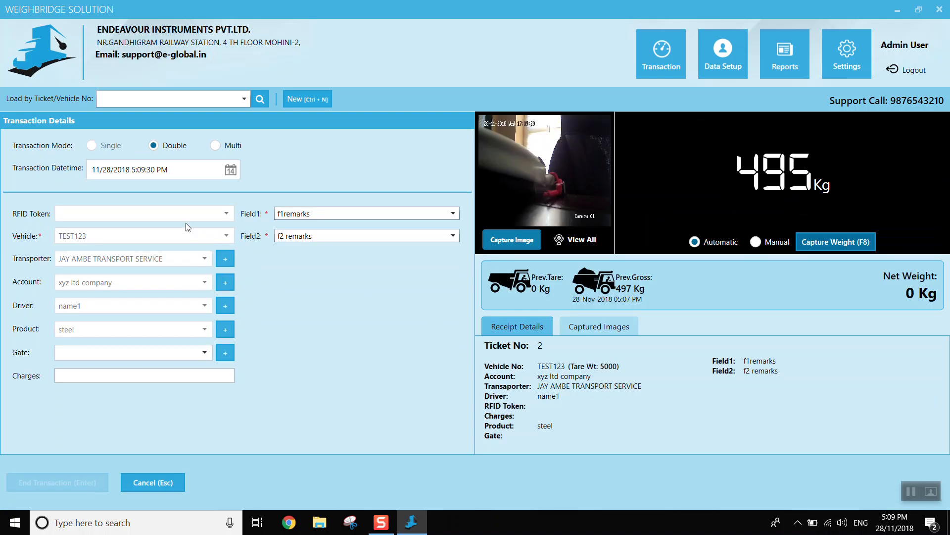
pyautogui.click(856, 242)
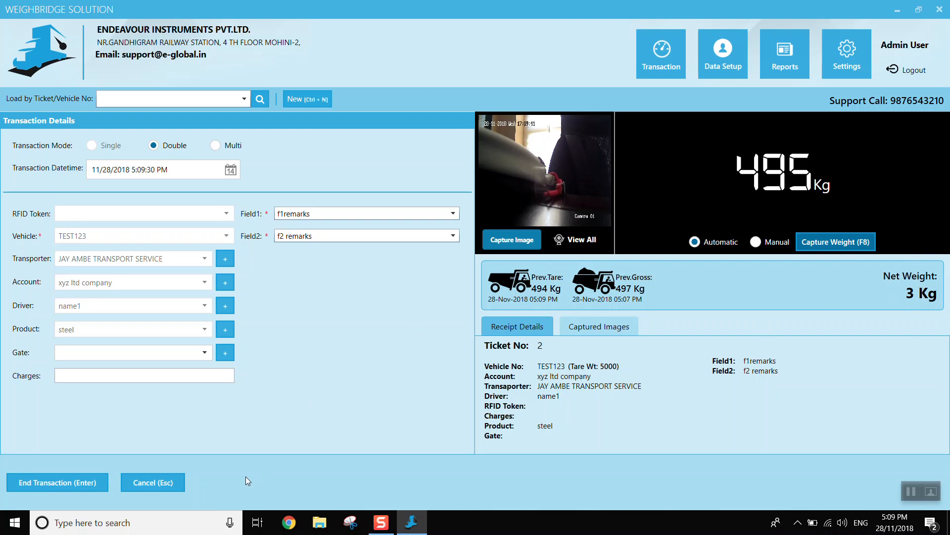
pyautogui.click(59, 485)
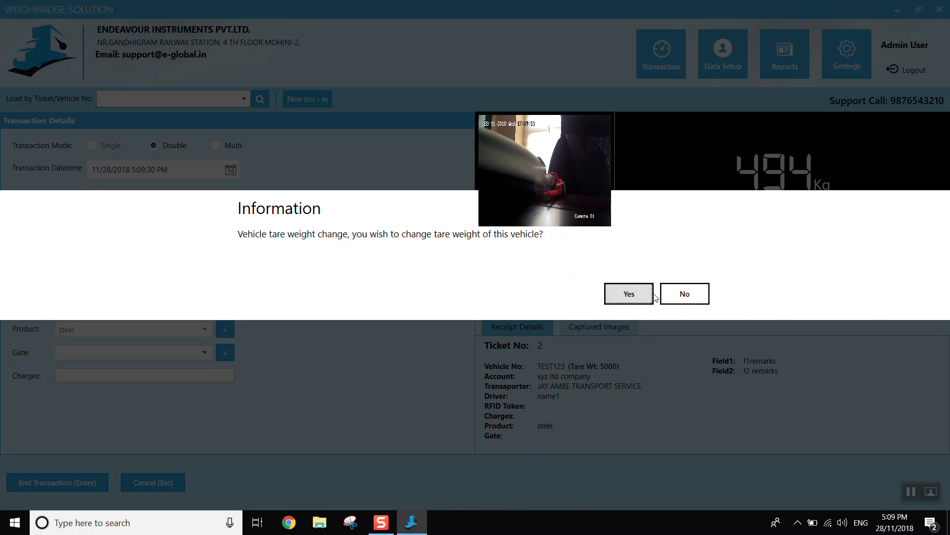
pyautogui.click(682, 301)
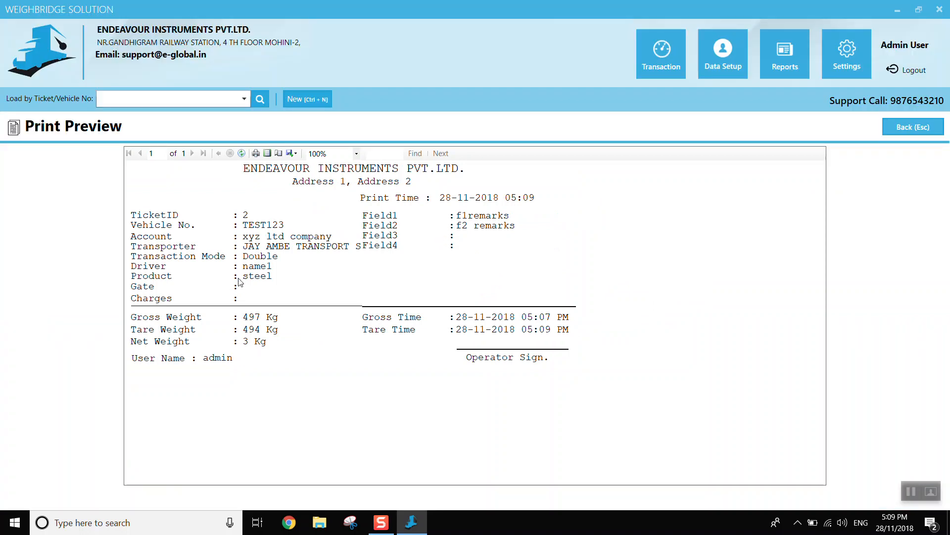
pyautogui.click(893, 124)
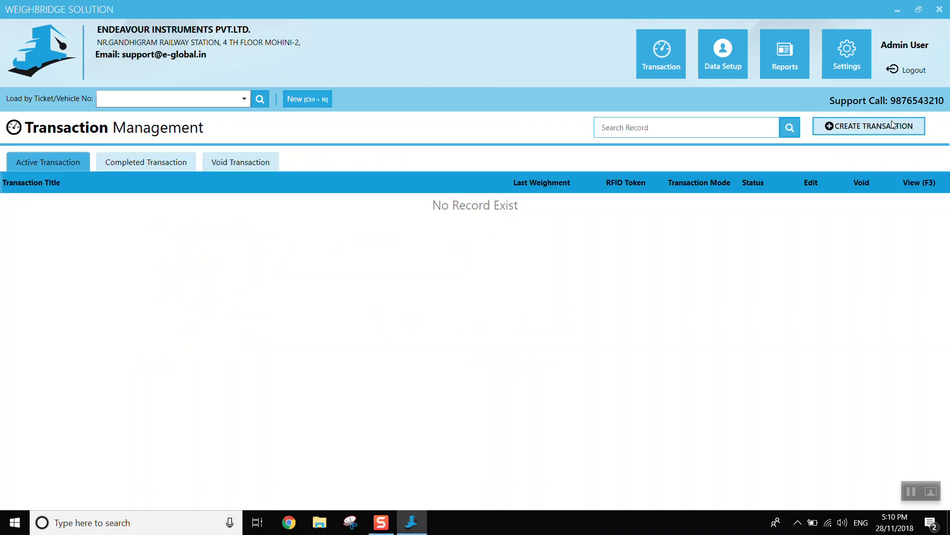
# - Check the TEST123 ticket in the completed transactions and return to the active transaction list
pyautogui.click(141, 162)
pyautogui.click(120, 206)
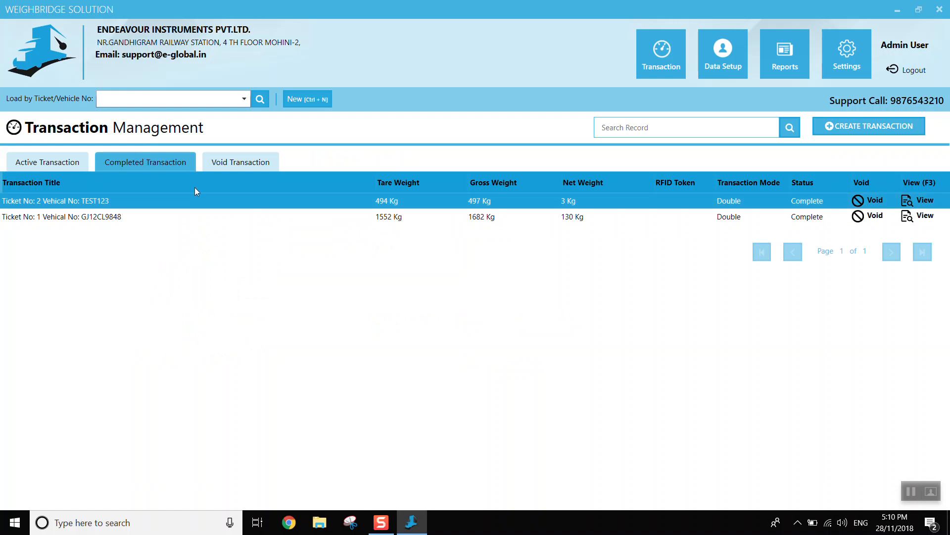
pyautogui.click(655, 60)
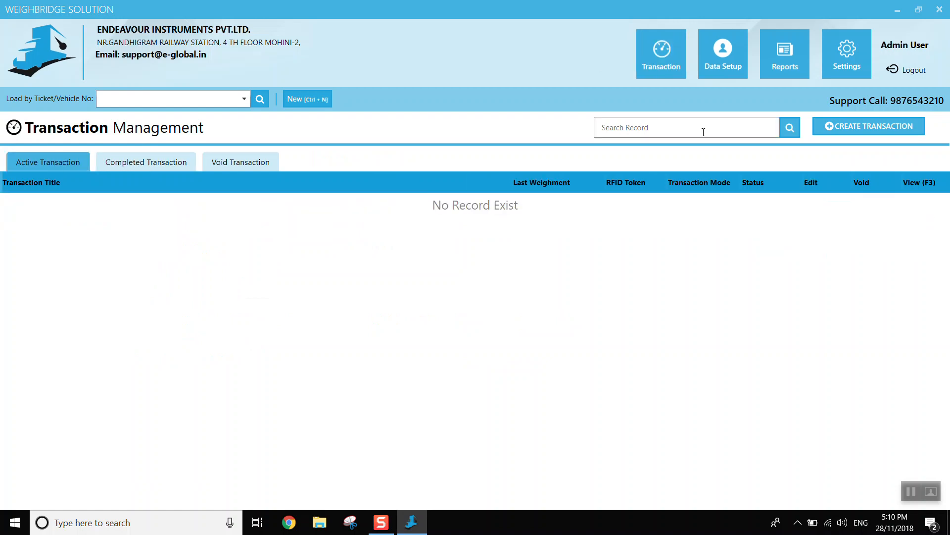
# - Open a blank transaction form to examine its image capture and weighing options
pyautogui.click(860, 130)
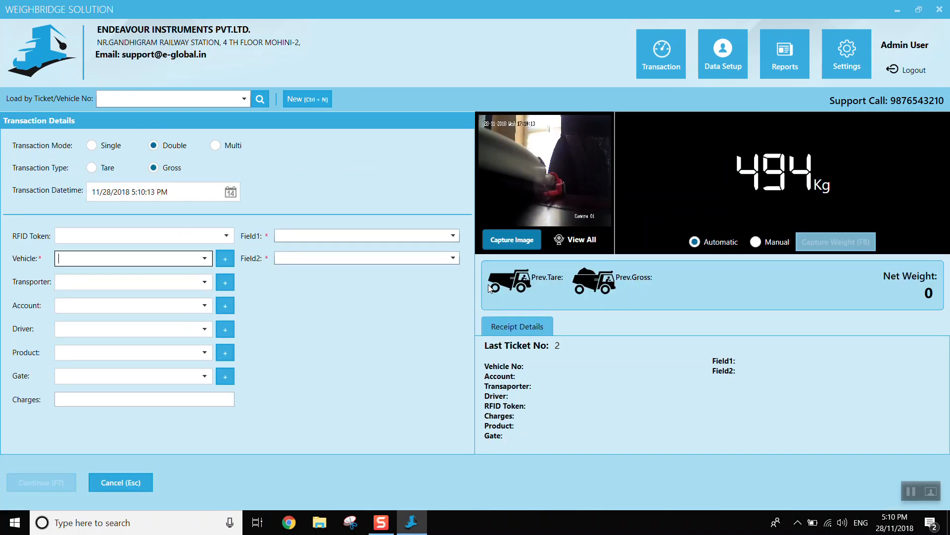
pyautogui.click(514, 240)
pyautogui.click(912, 494)
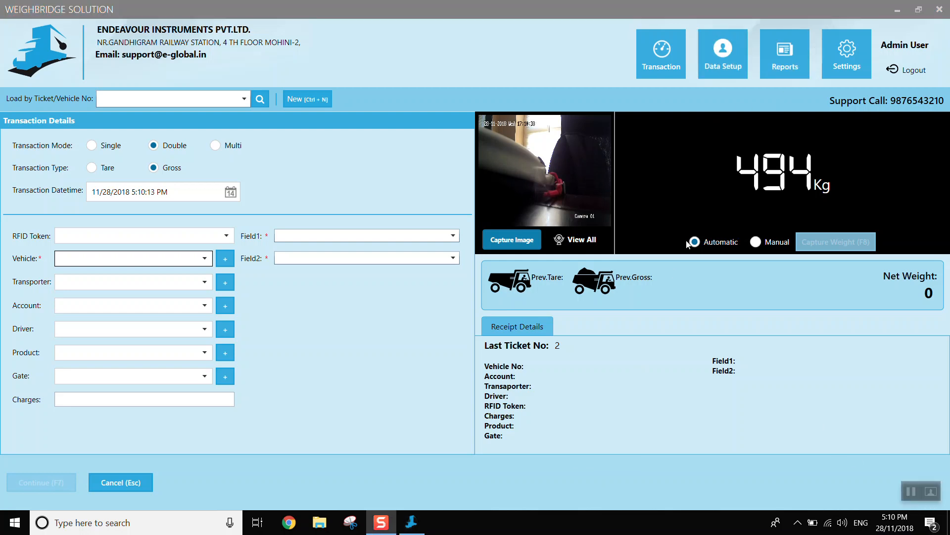
# - Generate the transaction summary report for 12-11-2018 to 28-11-2018, examine its export formats and return to the report filters
pyautogui.click(784, 54)
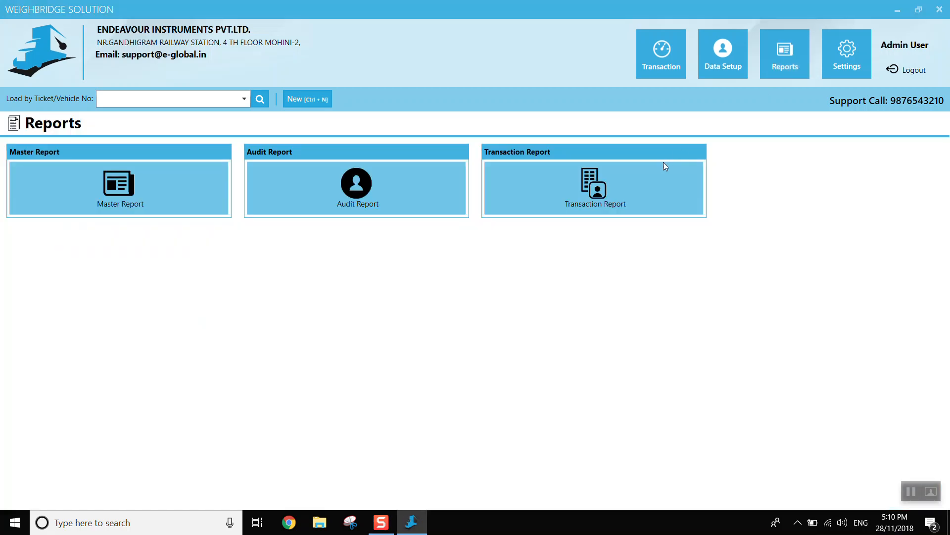
pyautogui.click(588, 186)
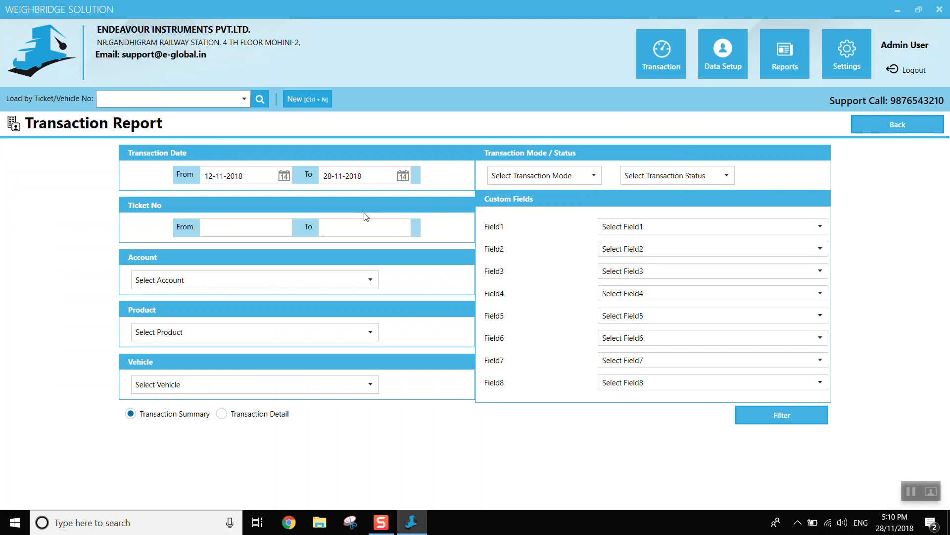
pyautogui.click(779, 411)
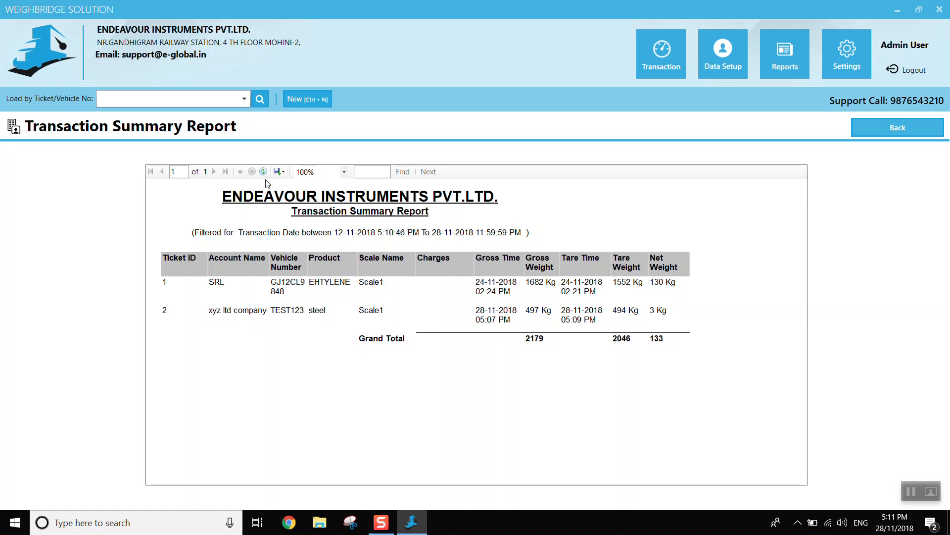
pyautogui.click(282, 172)
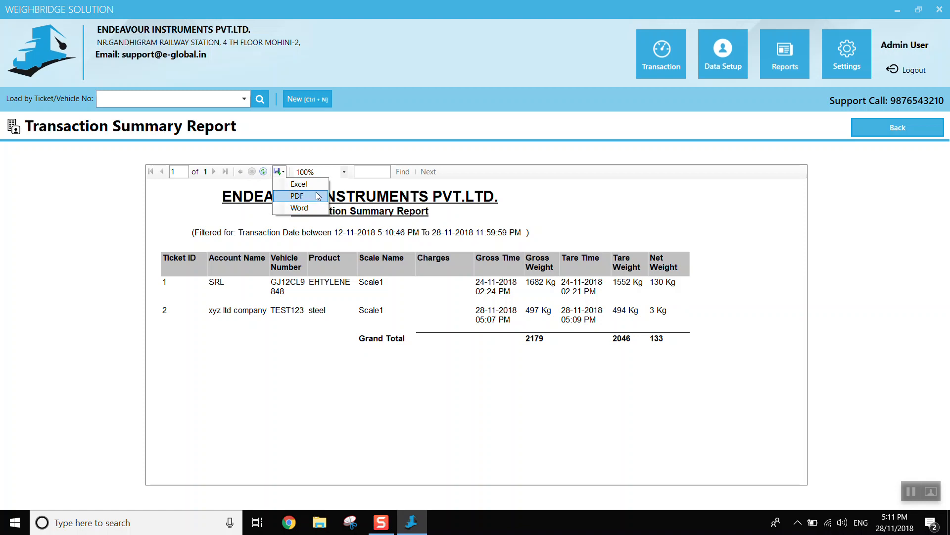
pyautogui.click(426, 324)
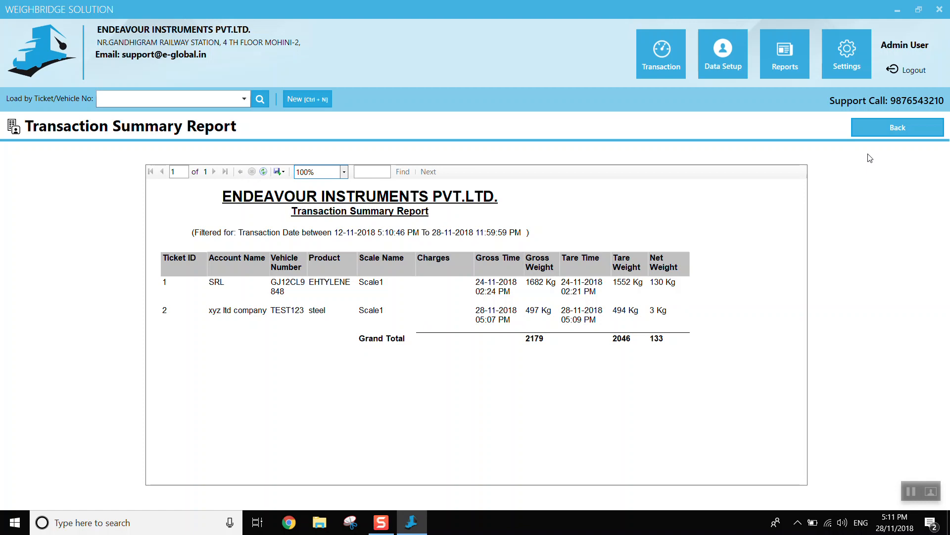
pyautogui.click(905, 127)
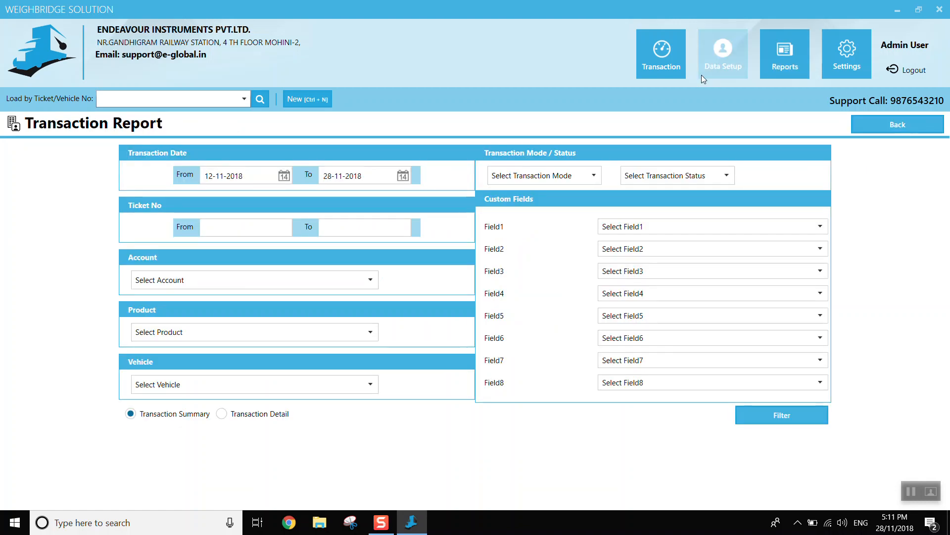
# - Start another new transaction from transaction management
pyautogui.click(671, 73)
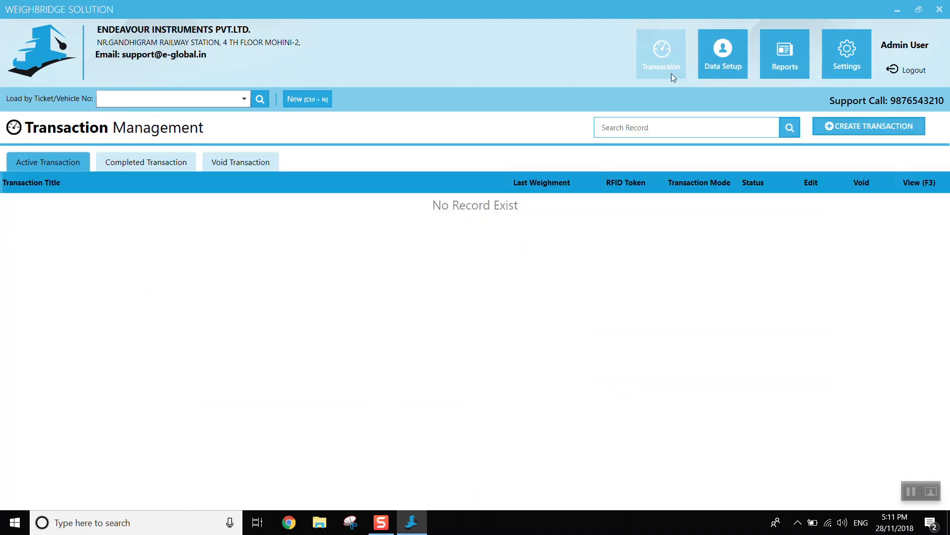
pyautogui.click(874, 128)
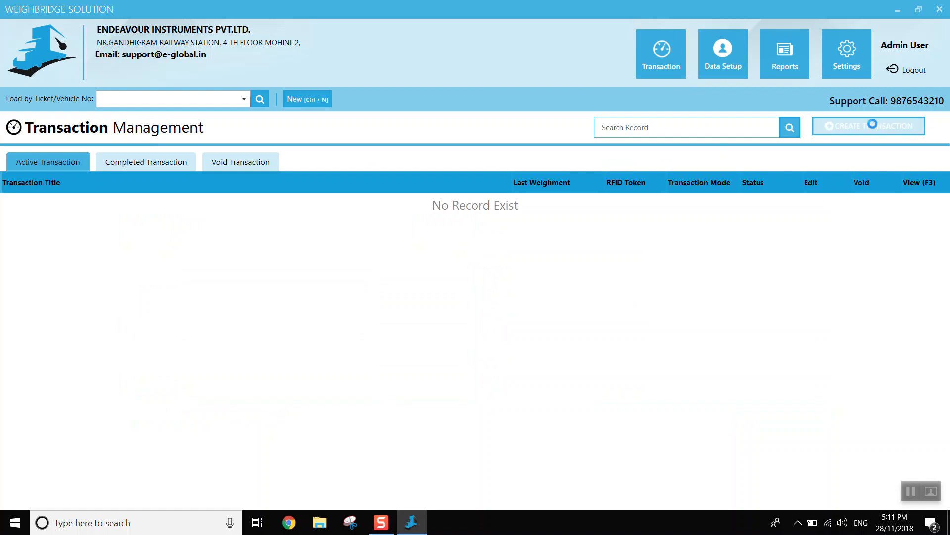